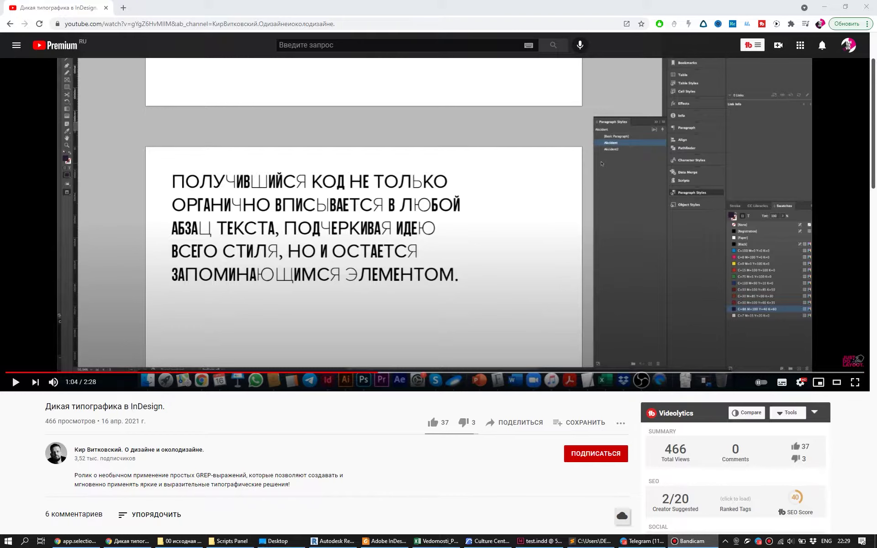
# Step: Compare the InDesign sample text with the YouTube lesson, and examine the lesson's GREP Style settings at 1:10 in full screen
pyautogui.click(541, 541)
pyautogui.hscroll(2, 466, 297)
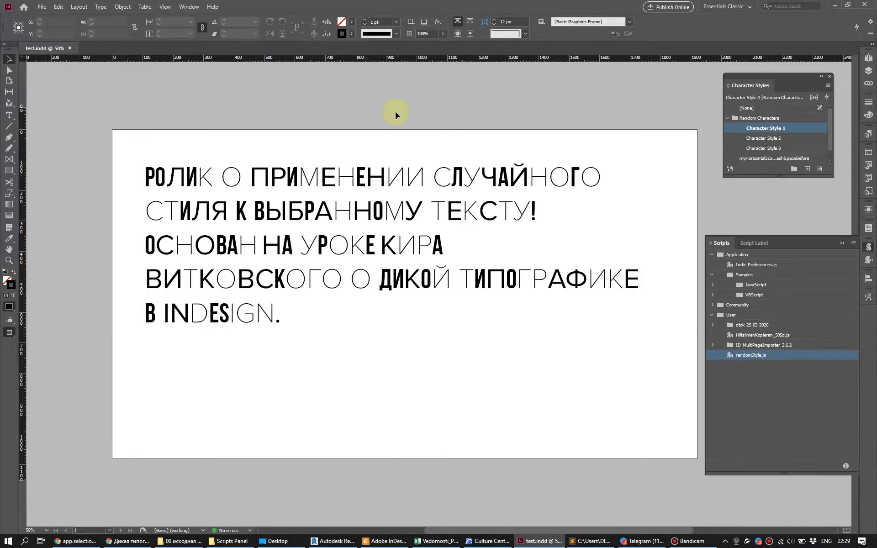
pyautogui.click(130, 541)
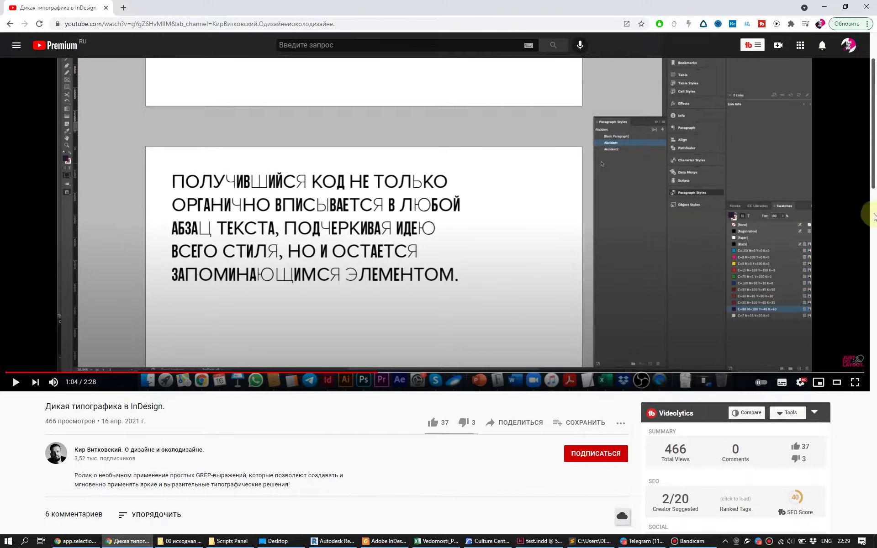
pyautogui.scroll(2, 871, 180)
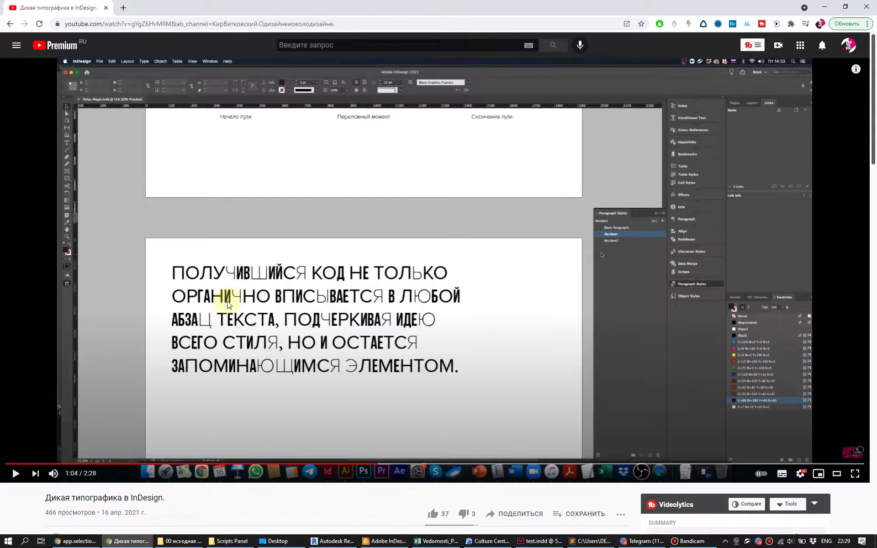
pyautogui.click(413, 466)
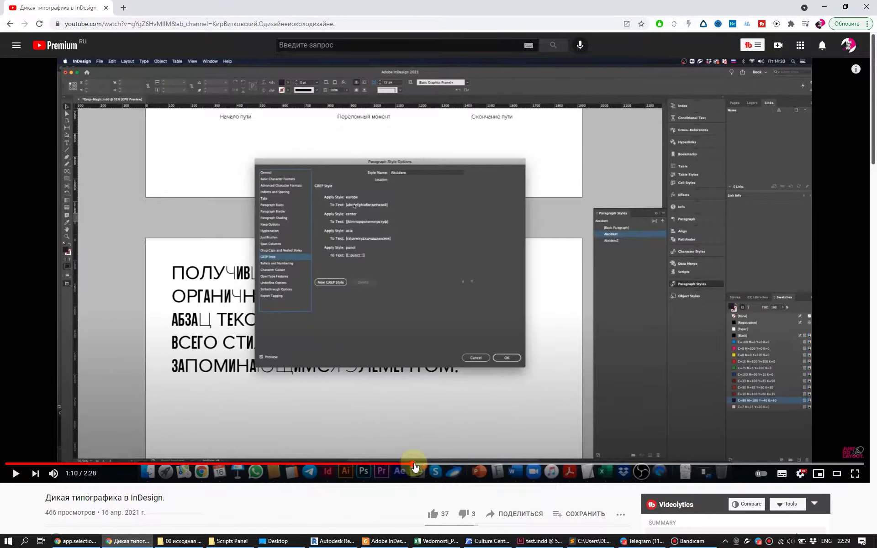
pyautogui.click(802, 476)
pyautogui.click(802, 475)
pyautogui.click(856, 474)
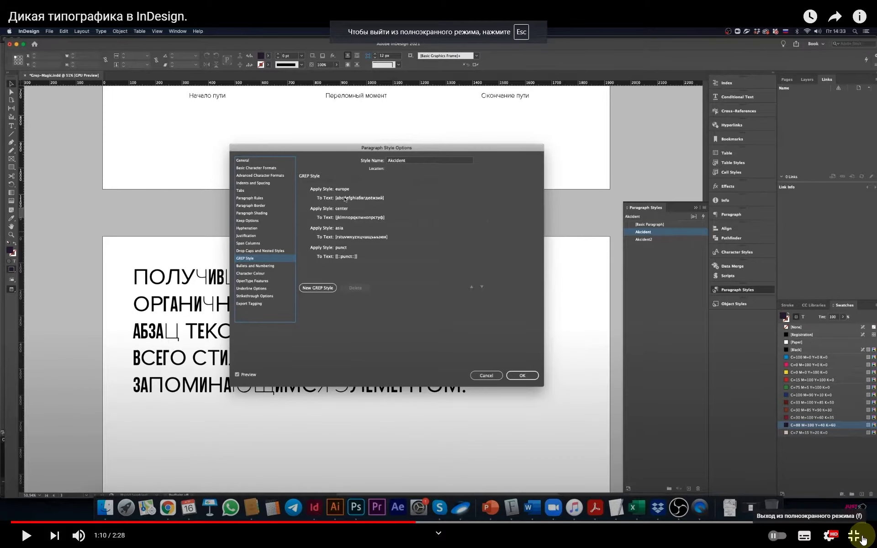
pyautogui.click(861, 541)
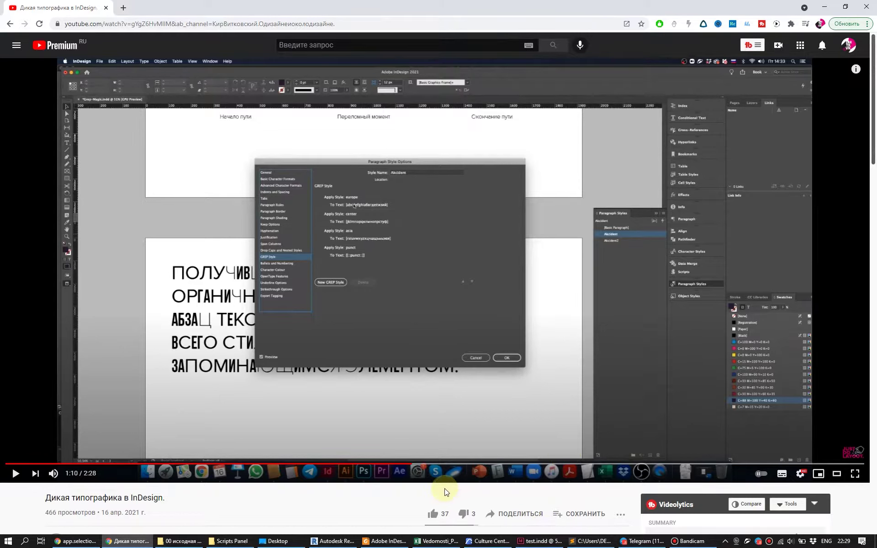
# Step: Switch to test.indd in InDesign and run randomStyle.js repeatedly on the second paragraph with the text cursor at its end
pyautogui.moveTo(536, 545)
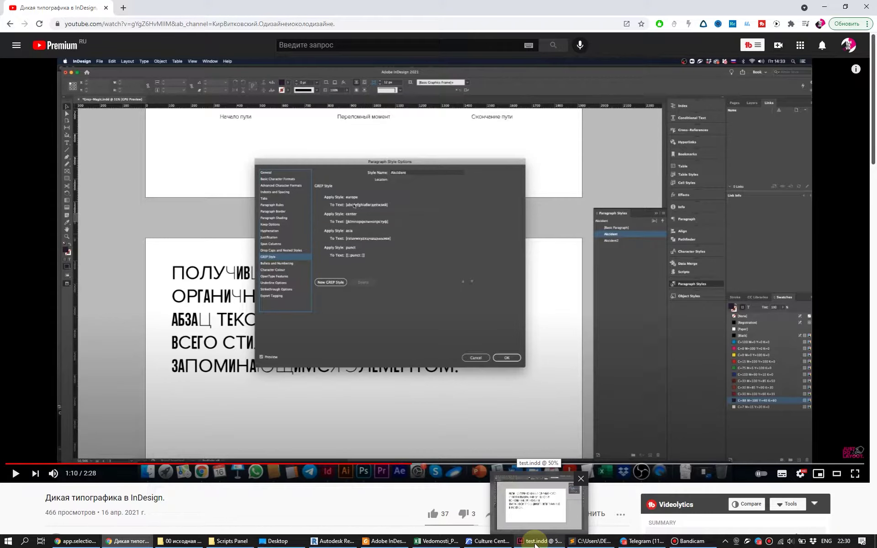
pyautogui.click(535, 546)
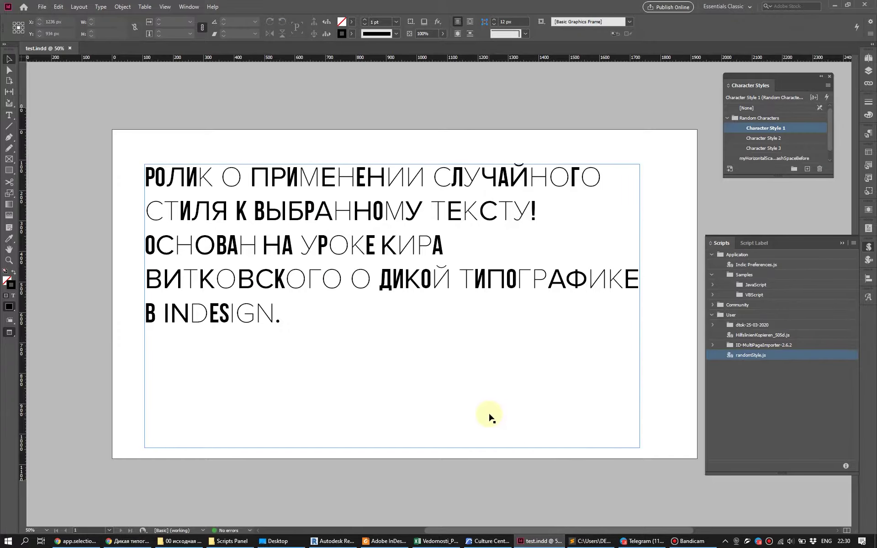
pyautogui.click(458, 322)
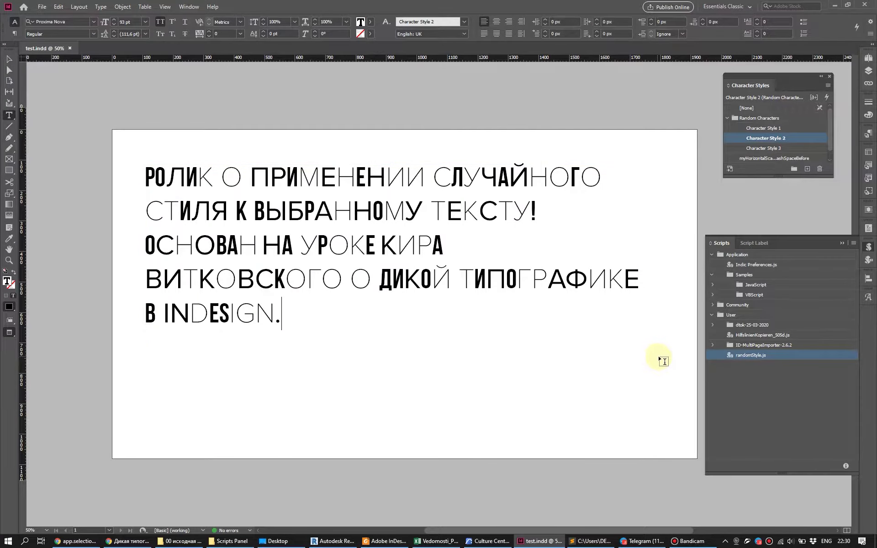
pyautogui.doubleClick(758, 355)
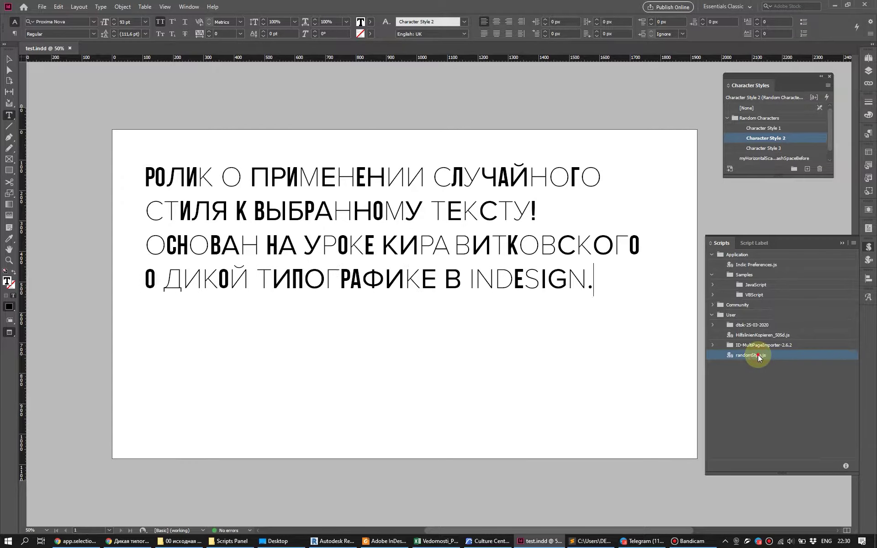
pyautogui.doubleClick(758, 355)
pyautogui.doubleClick(756, 355)
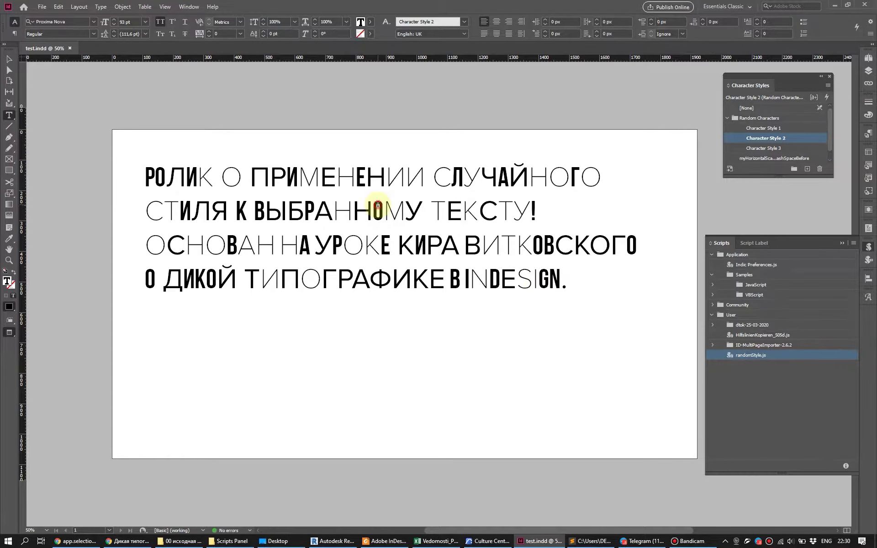
# Step: Run randomStyle.js on all of the text, and again on the first paragraph only
pyautogui.hotkey('ctrl', 'a')
pyautogui.doubleClick(760, 355)
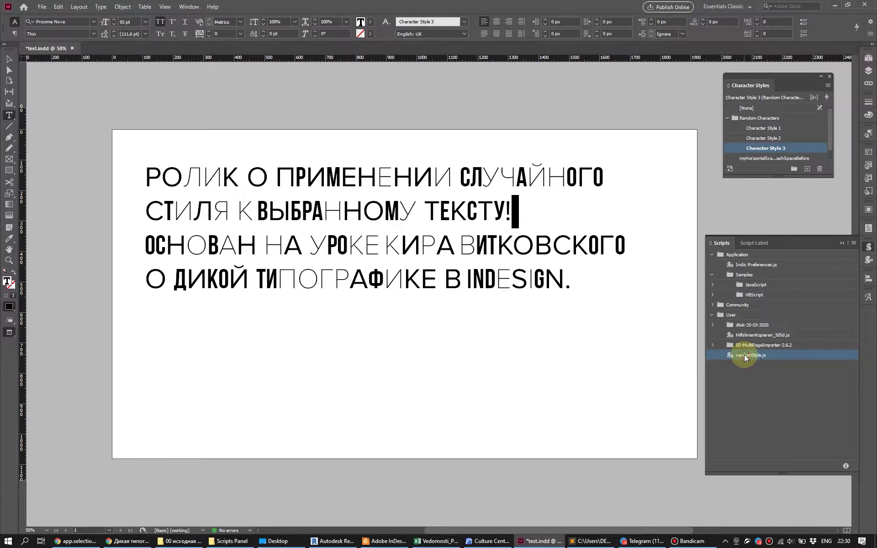
pyautogui.doubleClick(744, 355)
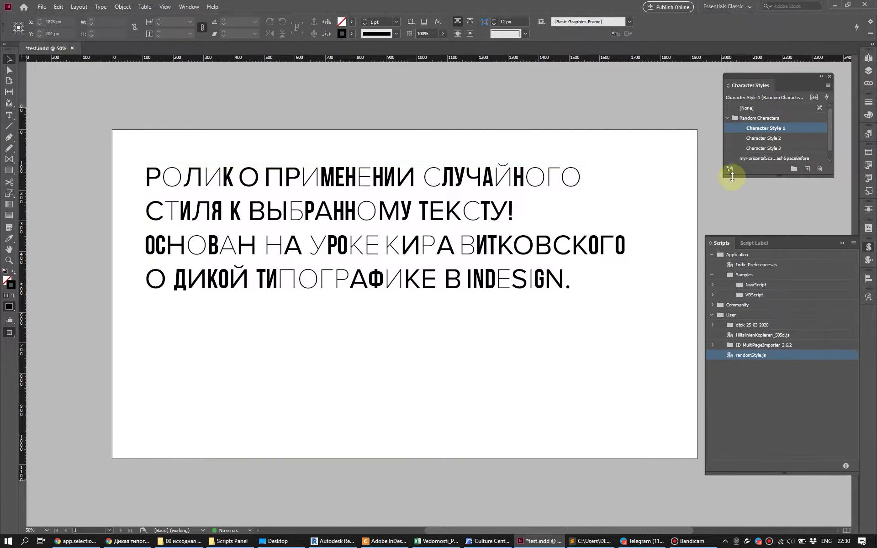
# Step: Enlarge the character styles list to reveal the whole Random Characters group, and select Character Style 3 in it with no text selected
pyautogui.moveTo(733, 176); pyautogui.dragTo(734, 206)
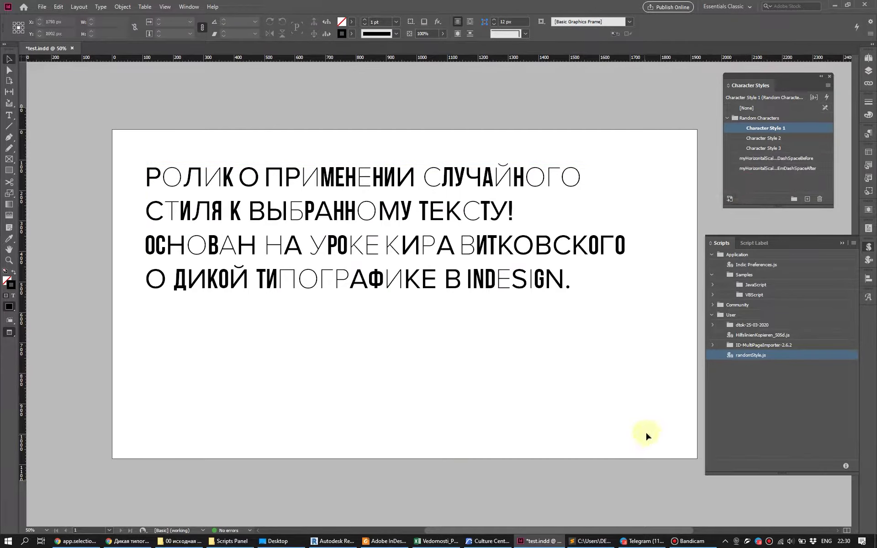
pyautogui.click(543, 308)
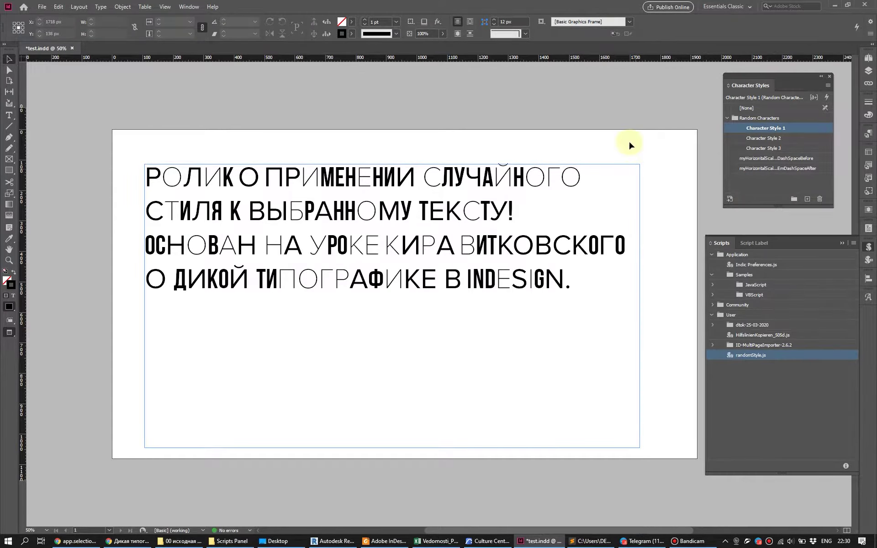
pyautogui.click(614, 129)
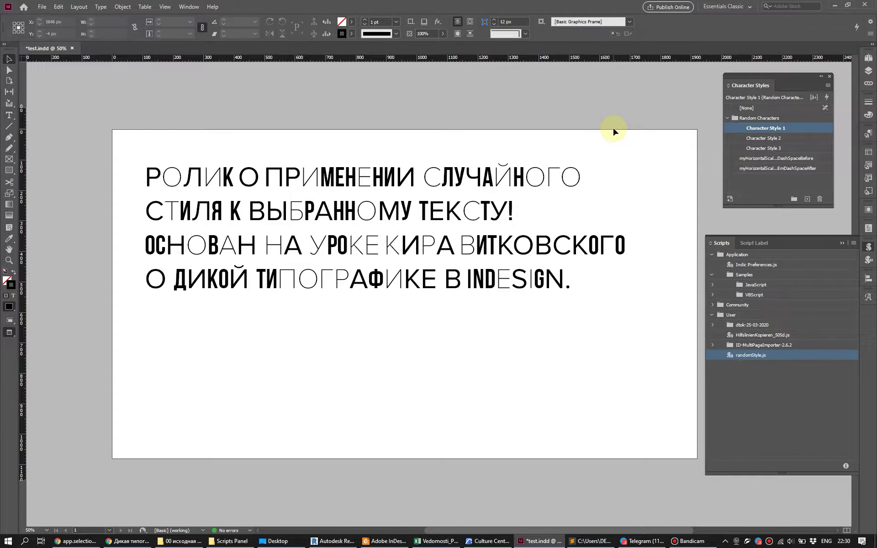
pyautogui.click(752, 119)
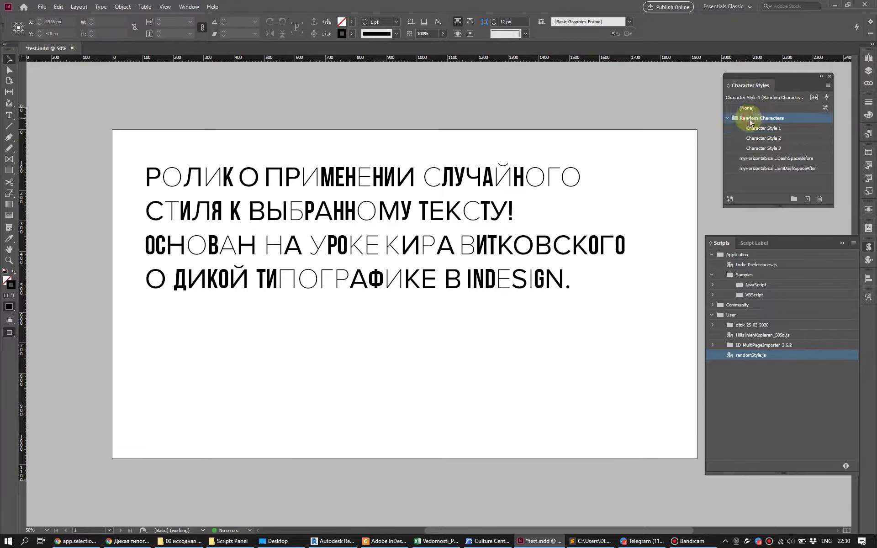
pyautogui.click(753, 149)
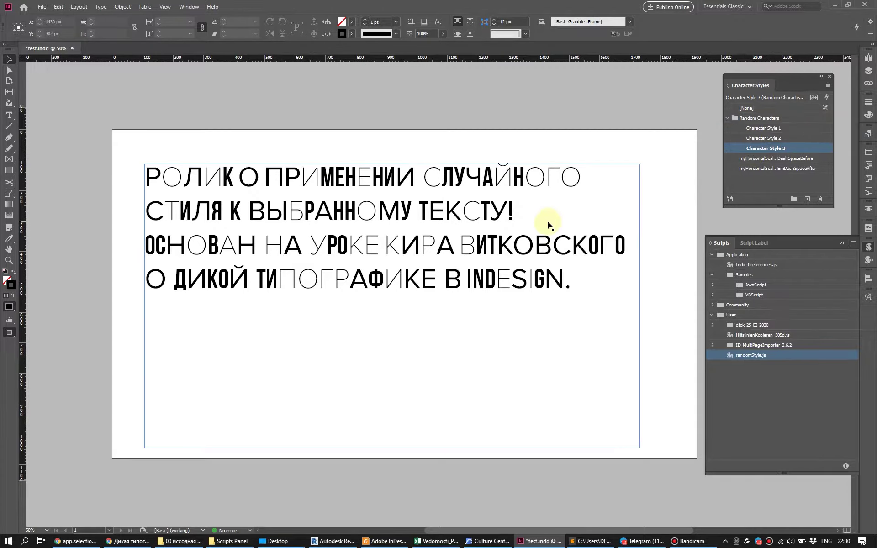
# Step: Run randomStyle.js with the text frame selected, and again from inside the text, finally with all of it selected
pyautogui.click(521, 245)
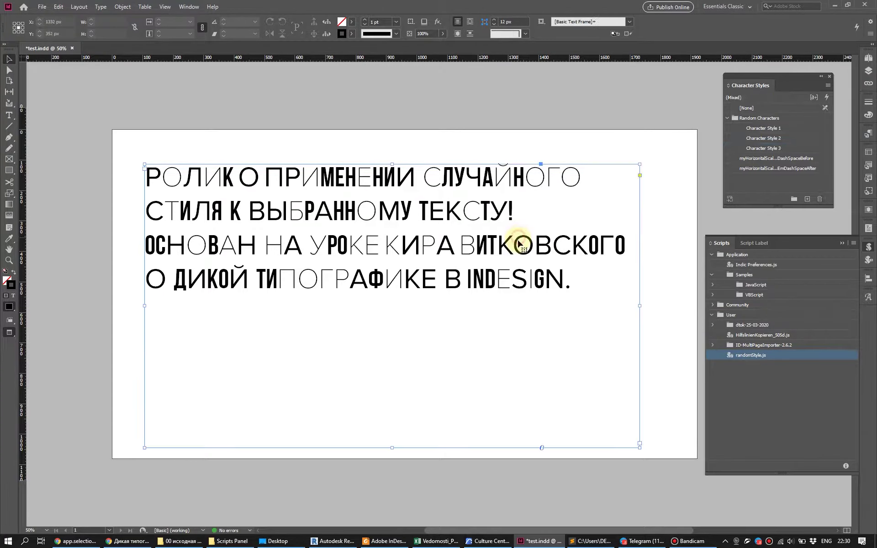
pyautogui.doubleClick(756, 356)
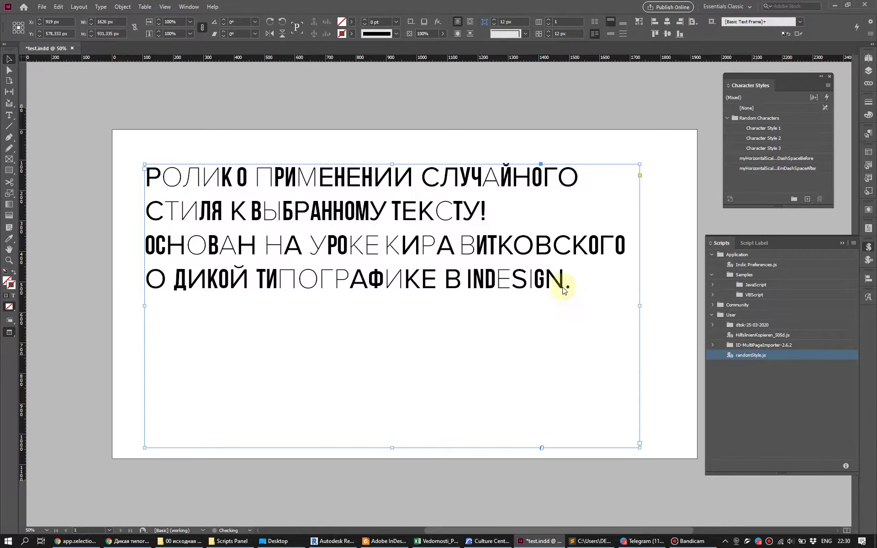
pyautogui.doubleClick(442, 211)
pyautogui.doubleClick(754, 356)
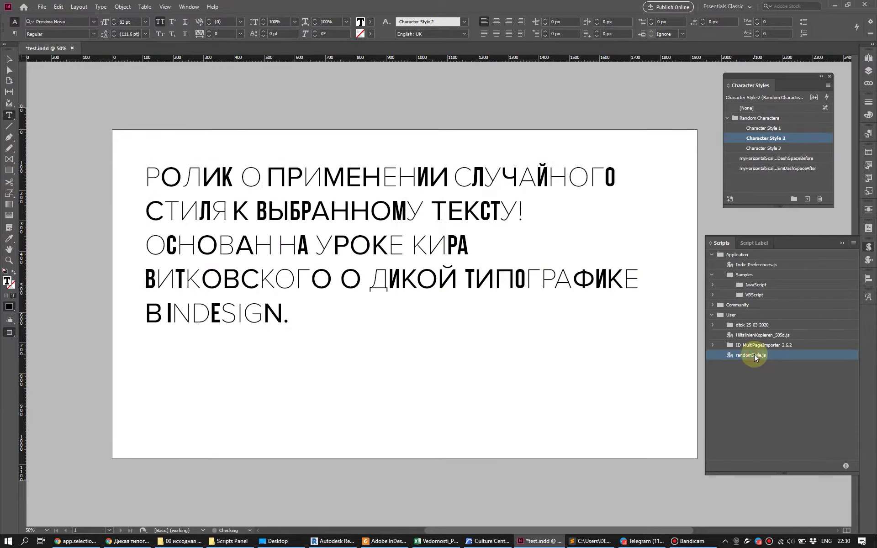
pyautogui.hotkey('ctrl', 'a')
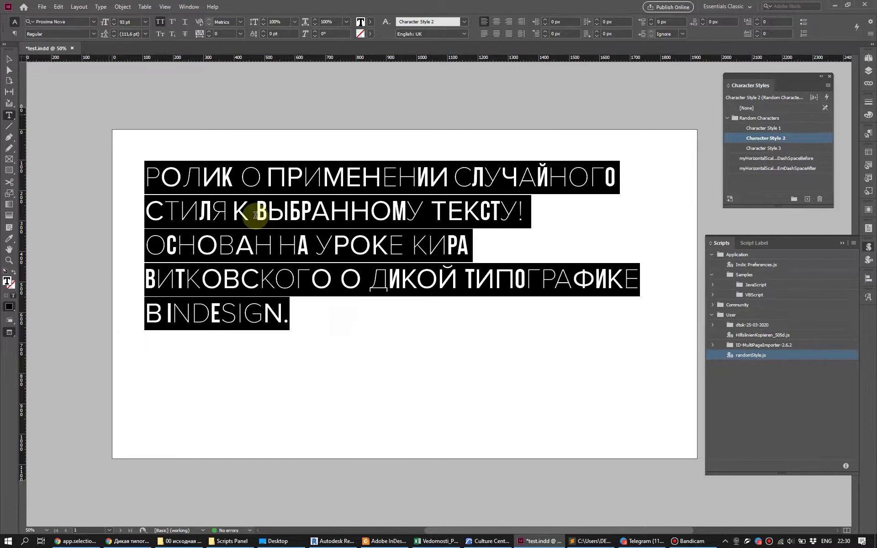
pyautogui.doubleClick(760, 356)
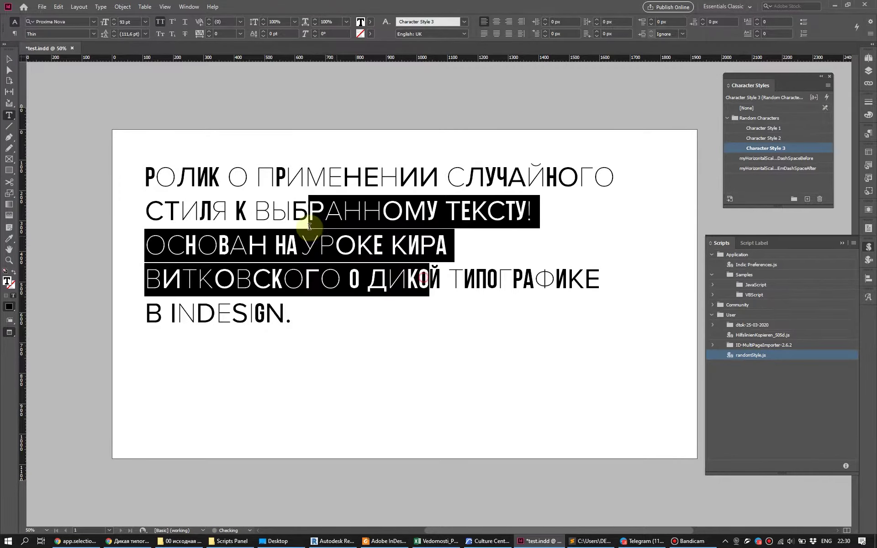
# Step: Apply randomStyle.js to the passage from within "ВЫБРАННОМУ" to "ДИКОЙ", and to the letters "ИП" in "ТИПОГРАФИКЕ"
pyautogui.moveTo(477, 279); pyautogui.dragTo(545, 280)
pyautogui.doubleClick(744, 355)
pyautogui.moveTo(454, 280); pyautogui.dragTo(476, 279)
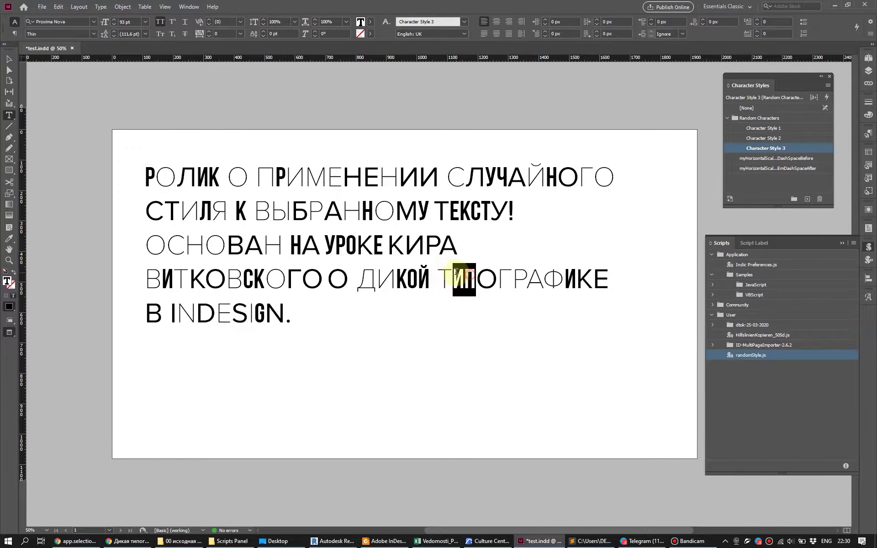
pyautogui.doubleClick(756, 356)
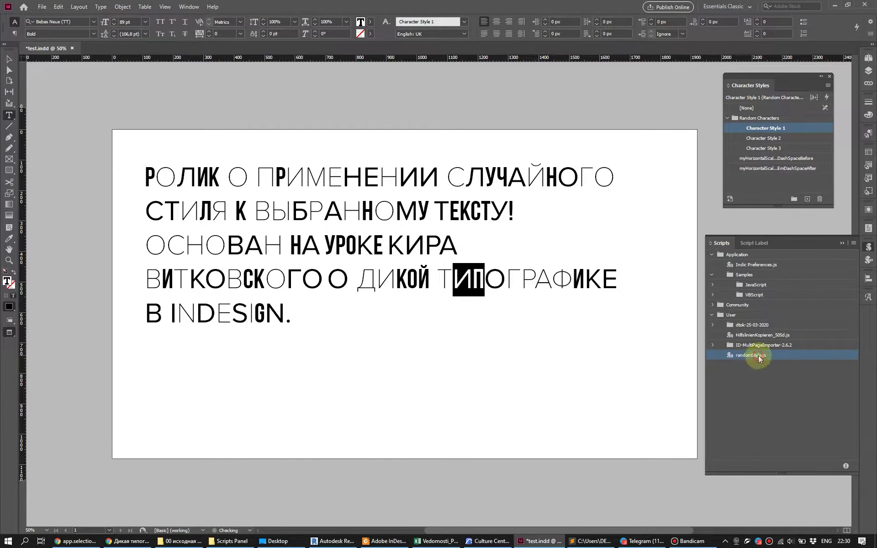
pyautogui.click(561, 314)
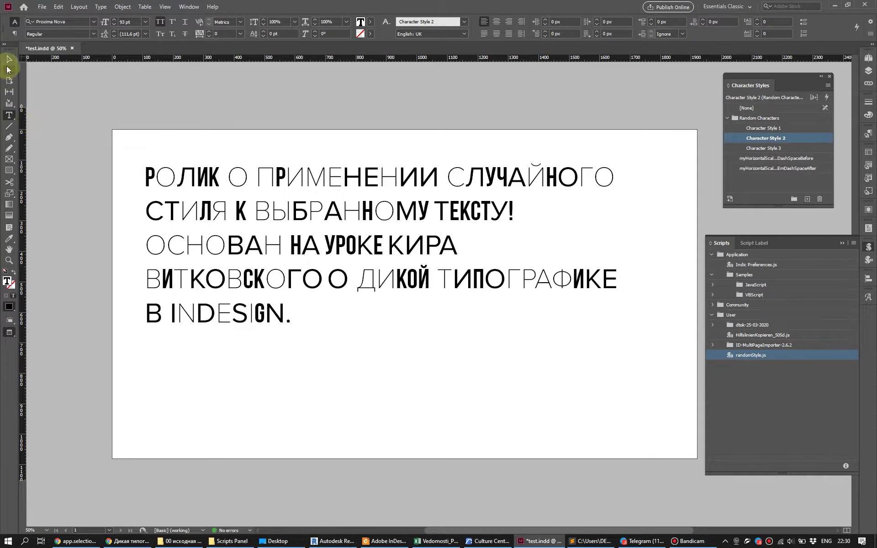
pyautogui.click(9, 59)
pyautogui.click(442, 301)
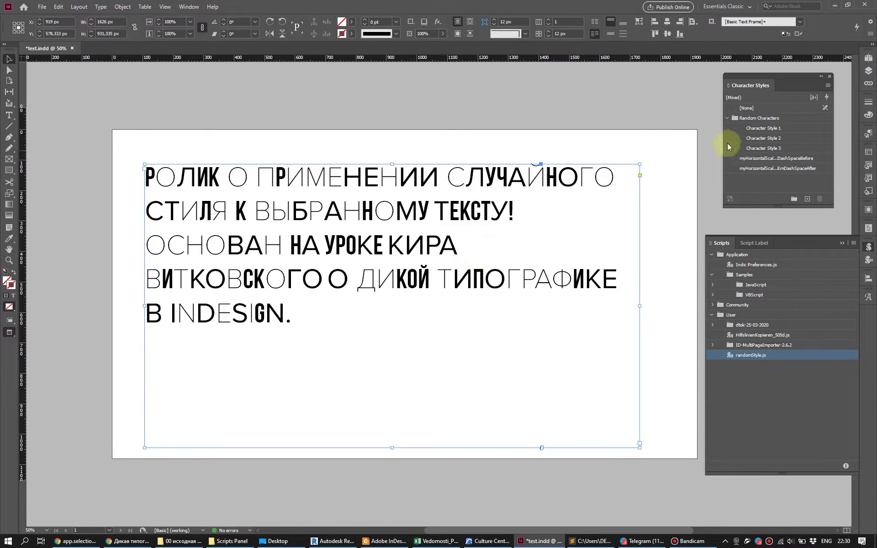
pyautogui.doubleClick(762, 128)
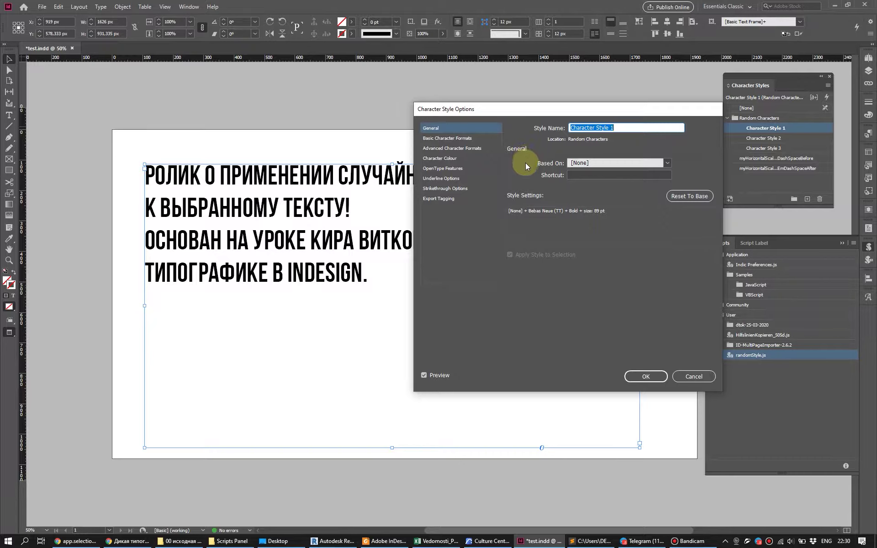
pyautogui.press('Return')
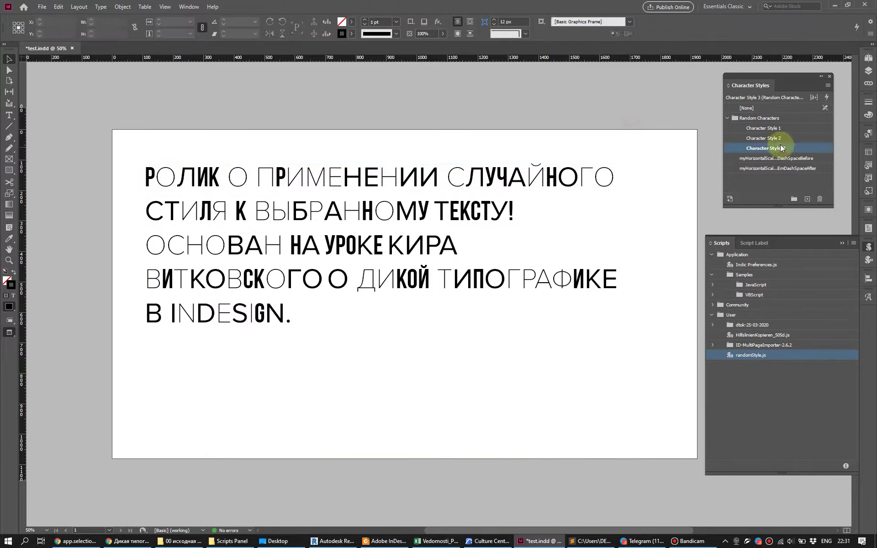
# Step: Examine the Basic Character Formats of Character Style 3, Character Style 2 and Character Style 1 without changing any settings
pyautogui.doubleClick(775, 149)
pyautogui.click(441, 138)
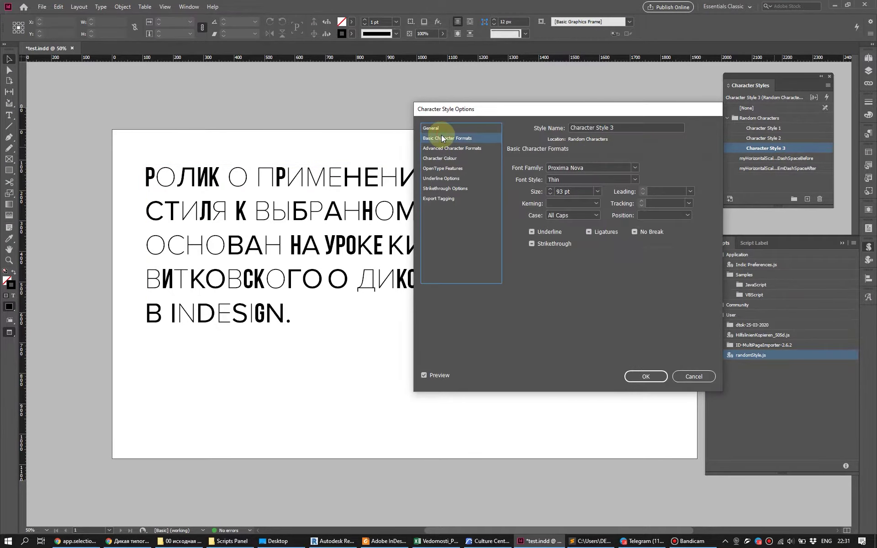
pyautogui.click(692, 376)
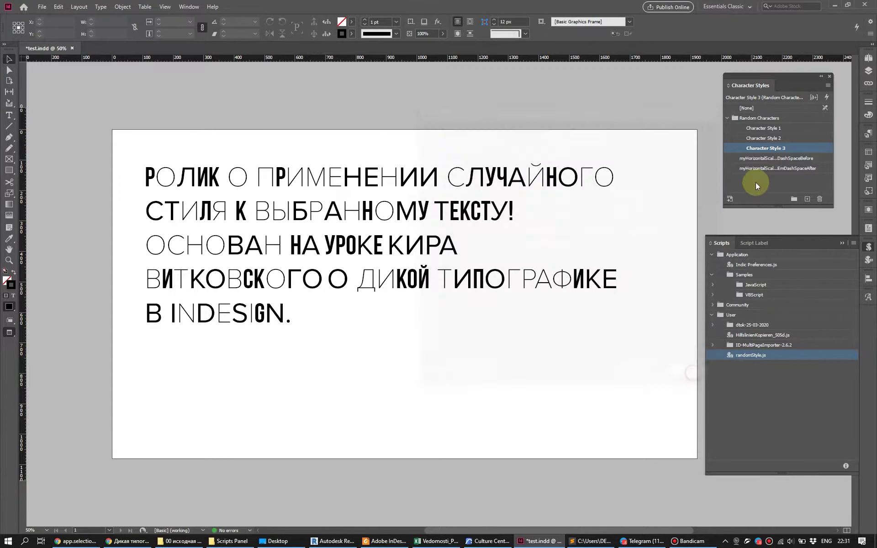
pyautogui.click(765, 138)
pyautogui.doubleClick(765, 138)
pyautogui.click(459, 138)
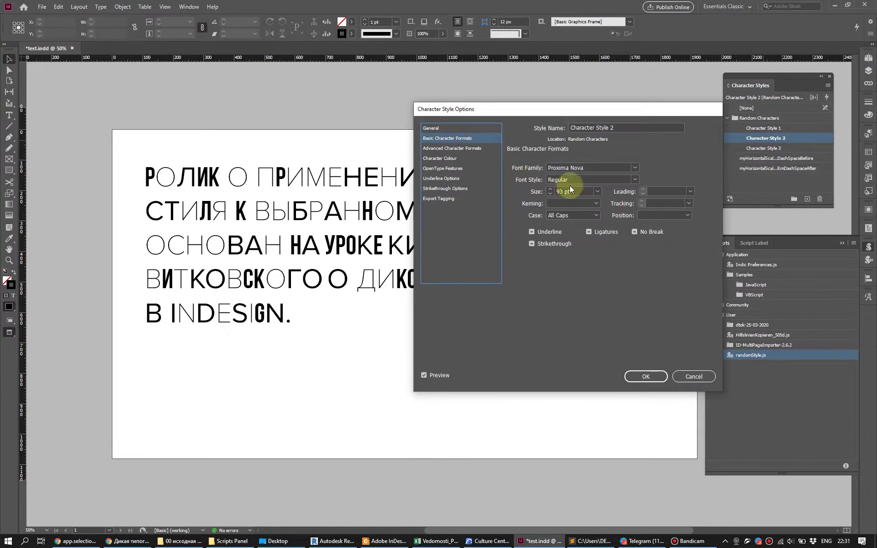
pyautogui.click(693, 376)
pyautogui.click(766, 128)
pyautogui.doubleClick(765, 128)
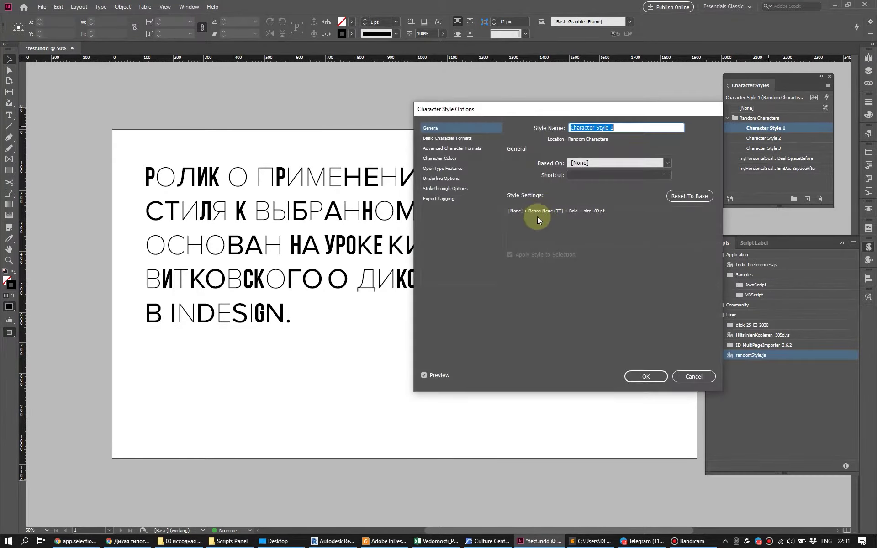
pyautogui.click(441, 138)
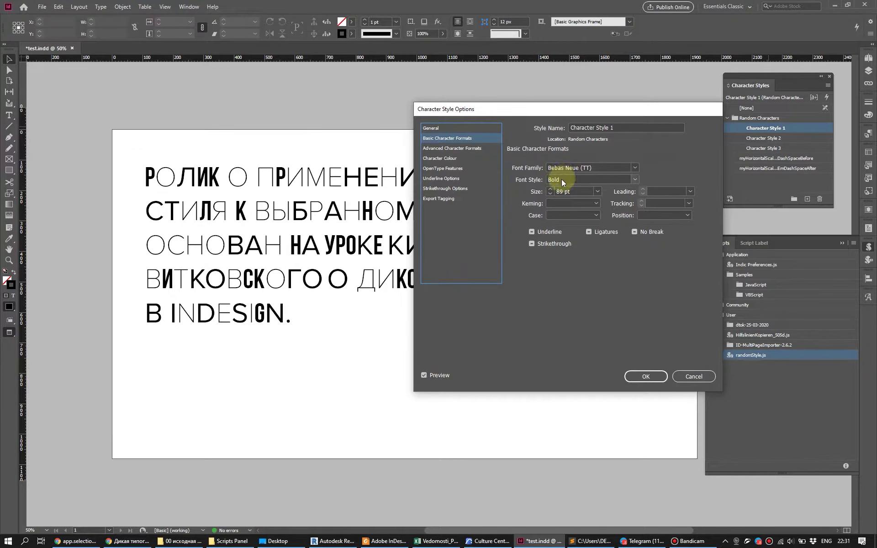
pyautogui.click(694, 376)
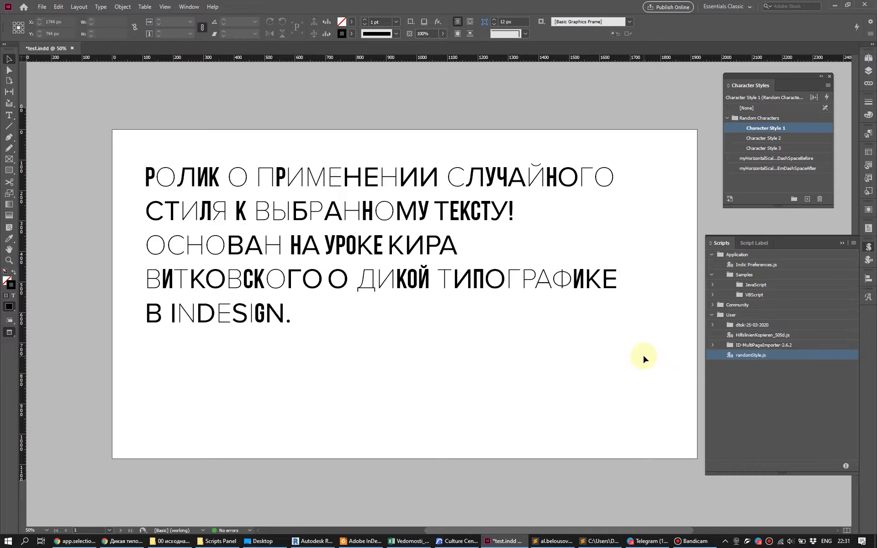
# Step: Switch the document from Preview to Normal screen mode and show the hidden characters in its text
pyautogui.click(522, 256)
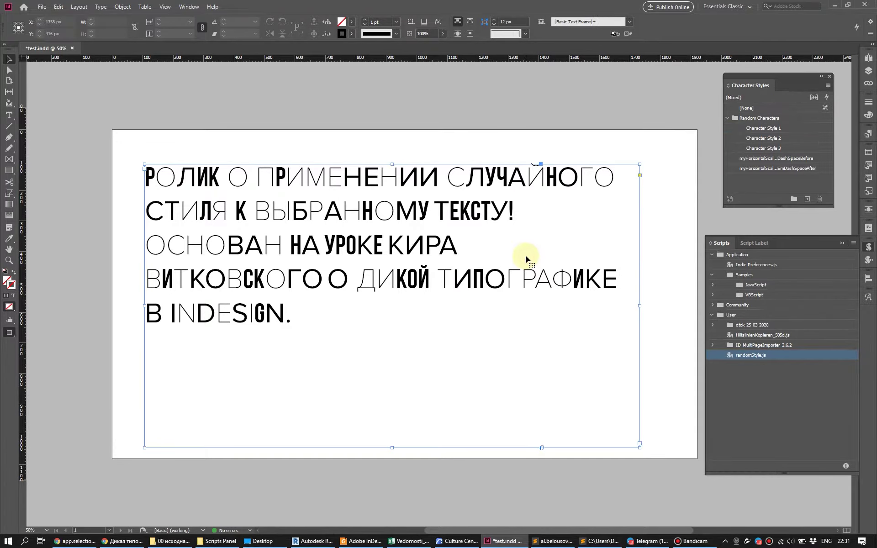
pyautogui.press('w')
pyautogui.click(685, 239)
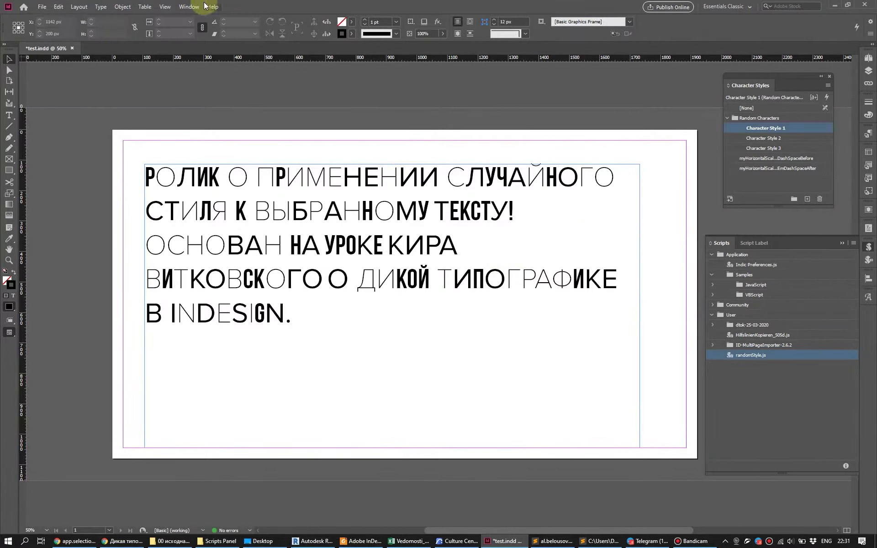
pyautogui.click(166, 6)
pyautogui.click(35, 329)
pyautogui.rightClick(35, 328)
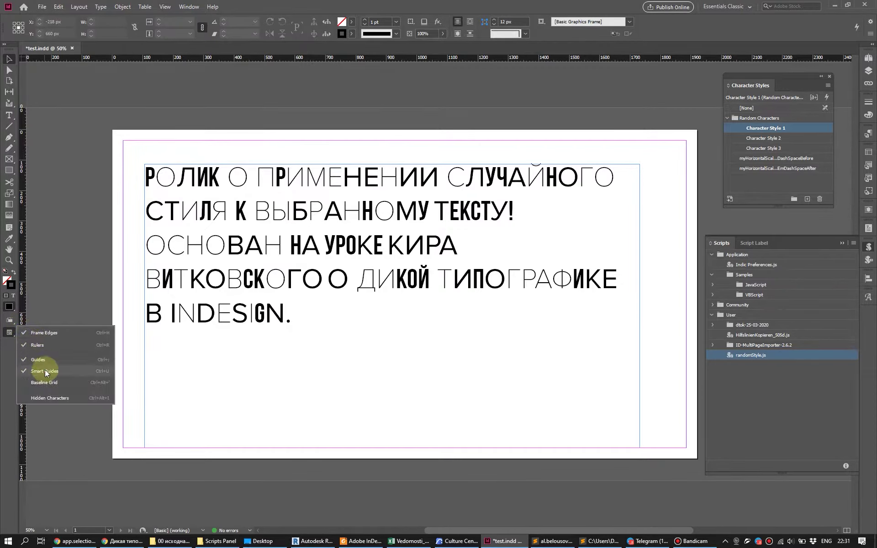
pyautogui.click(39, 381)
pyautogui.rightClick(28, 325)
pyautogui.click(39, 395)
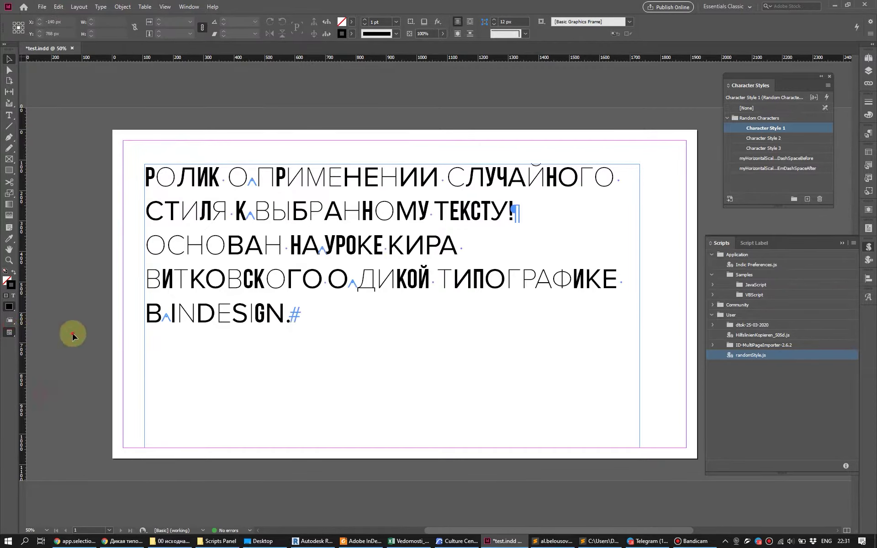
# Step: Run randomStyle.js from inside the text, on the passage from "КОГО" to "INDESIGN.", and with the whole text frame selected
pyautogui.doubleClick(529, 220)
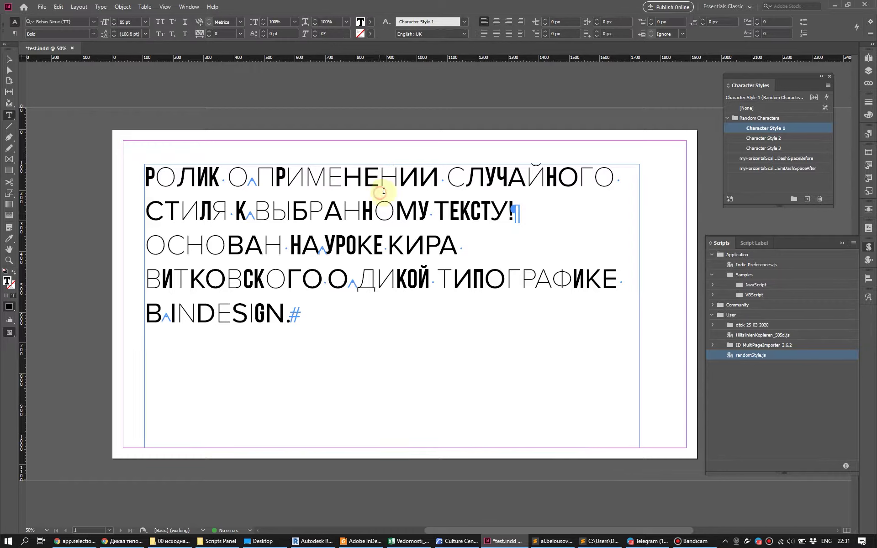
pyautogui.doubleClick(756, 356)
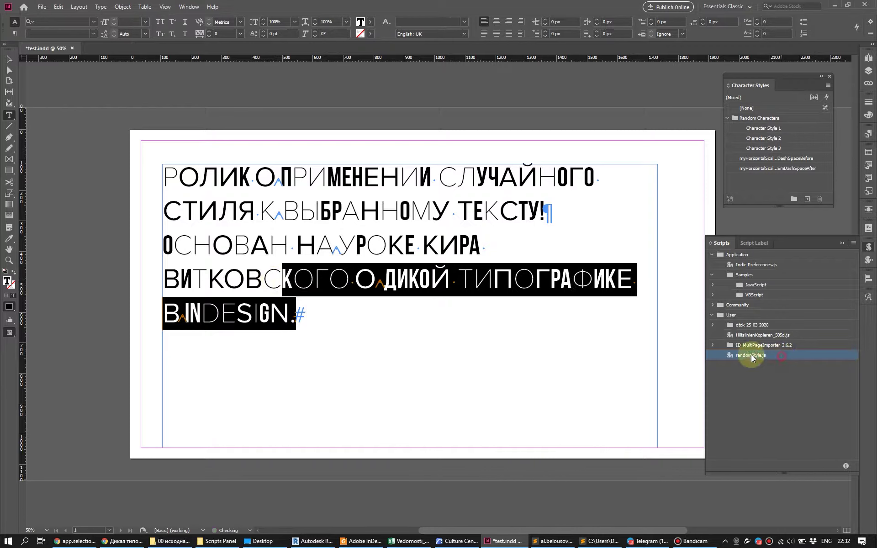
pyautogui.click(116, 194)
pyautogui.click(217, 207)
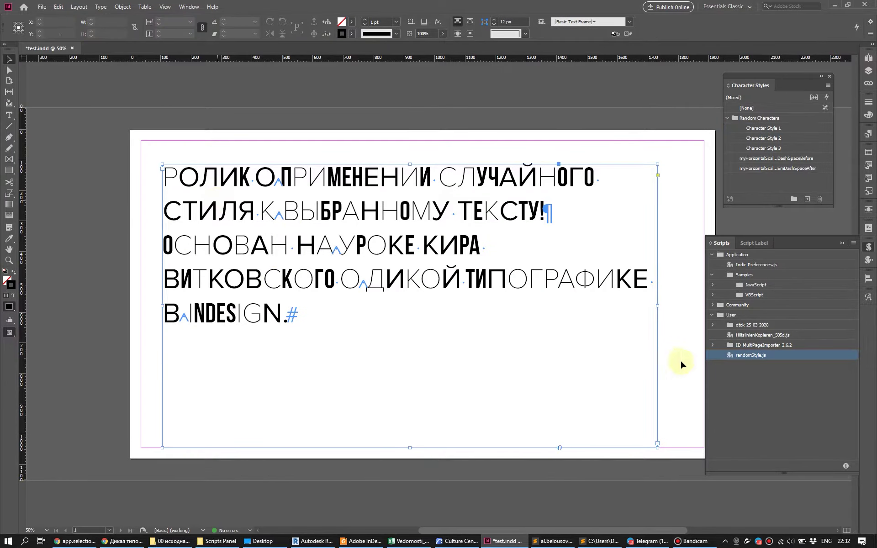
pyautogui.doubleClick(758, 356)
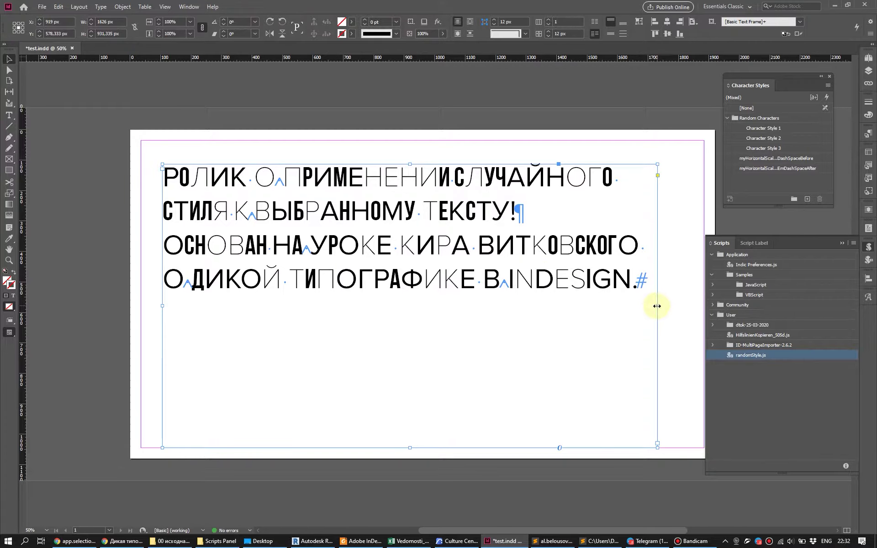
# Step: Narrow the text frame to about 1362 px and run randomStyle.js, and repeat with the frame widened to about 1648 px
pyautogui.moveTo(657, 307); pyautogui.dragTo(577, 307)
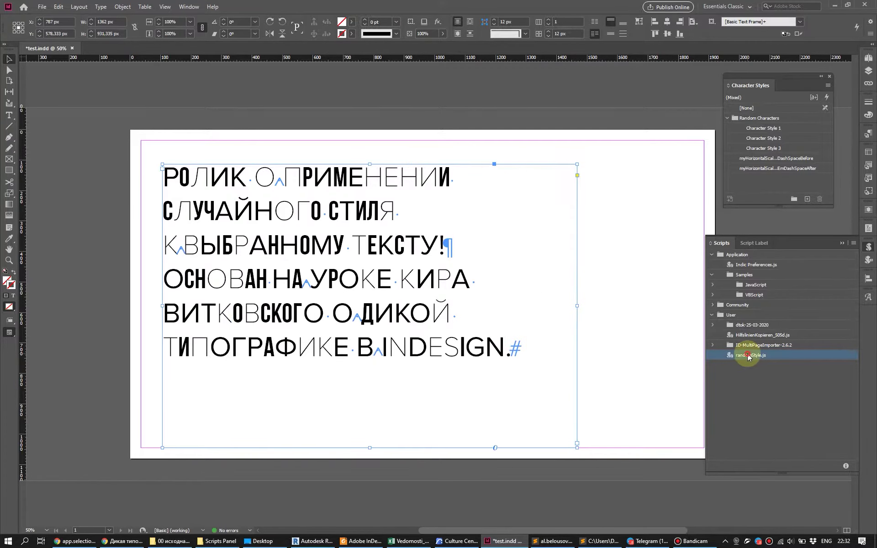
pyautogui.doubleClick(748, 356)
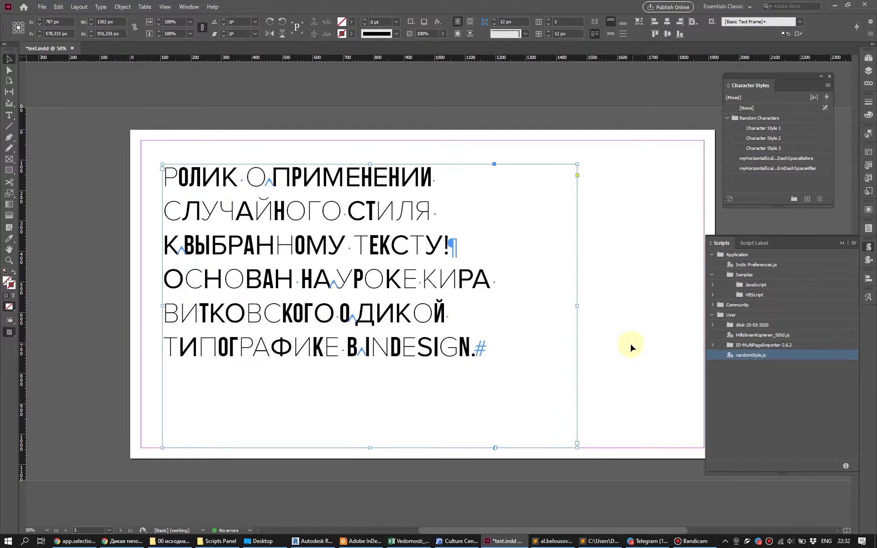
pyautogui.moveTo(579, 306); pyautogui.dragTo(665, 307)
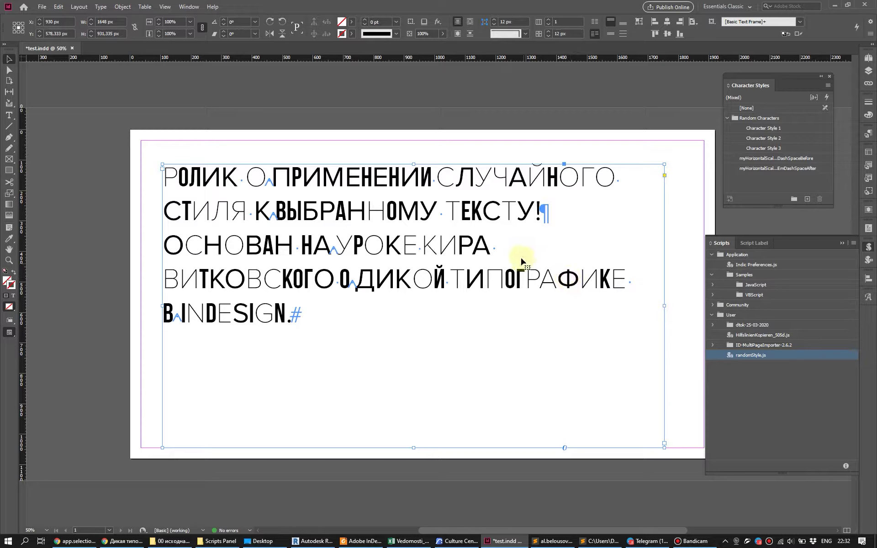
pyautogui.doubleClick(755, 356)
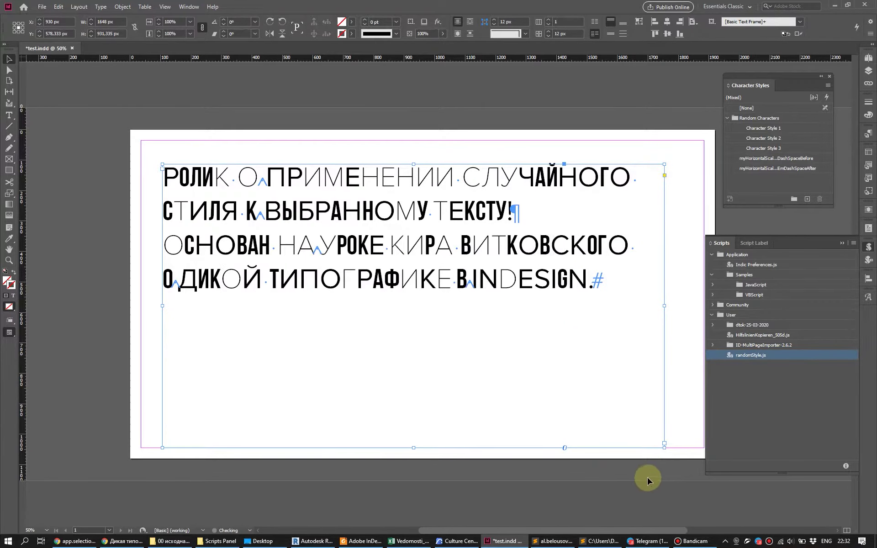
# Step: Switch to Sublime Text with randomStyle.js open and enlarge its window so the code lines fit
pyautogui.moveTo(603, 543)
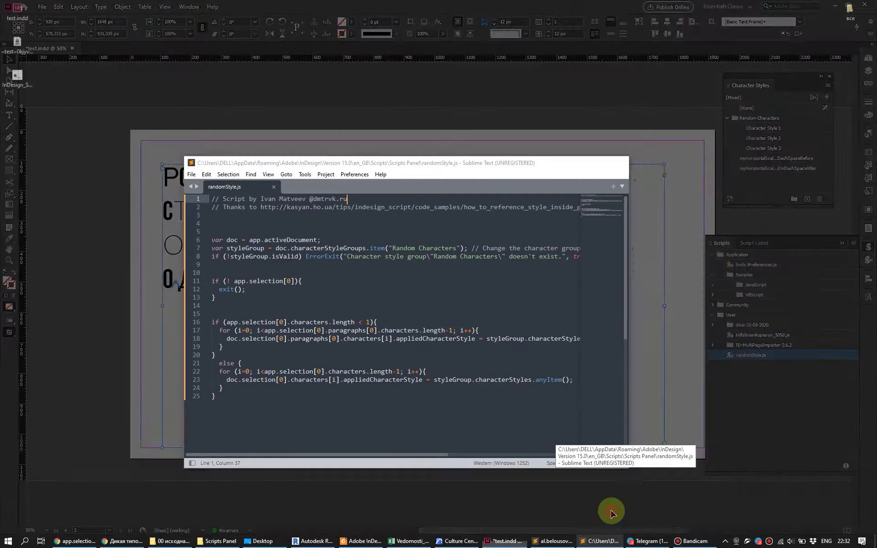
pyautogui.click(610, 515)
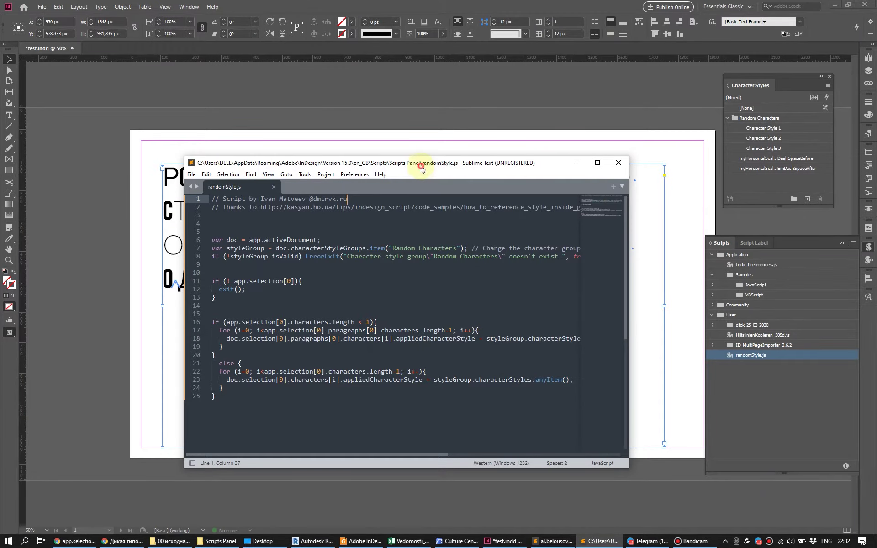
pyautogui.moveTo(424, 191); pyautogui.dragTo(426, 99)
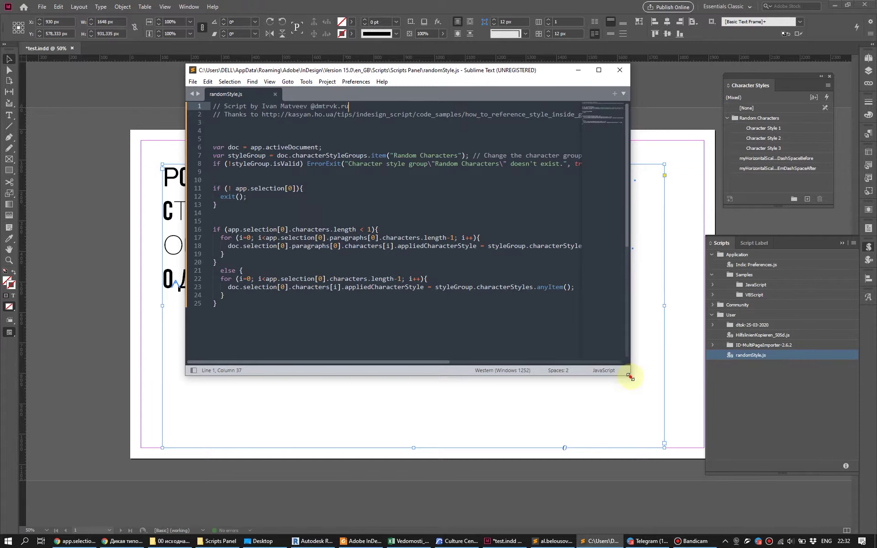
pyautogui.moveTo(629, 376); pyautogui.dragTo(750, 443)
# Step: Examine the doc and styleGroup declarations in randomStyle.js, including the reference to the "Random Characters" group, against the character styles in InDesign
pyautogui.click(349, 156)
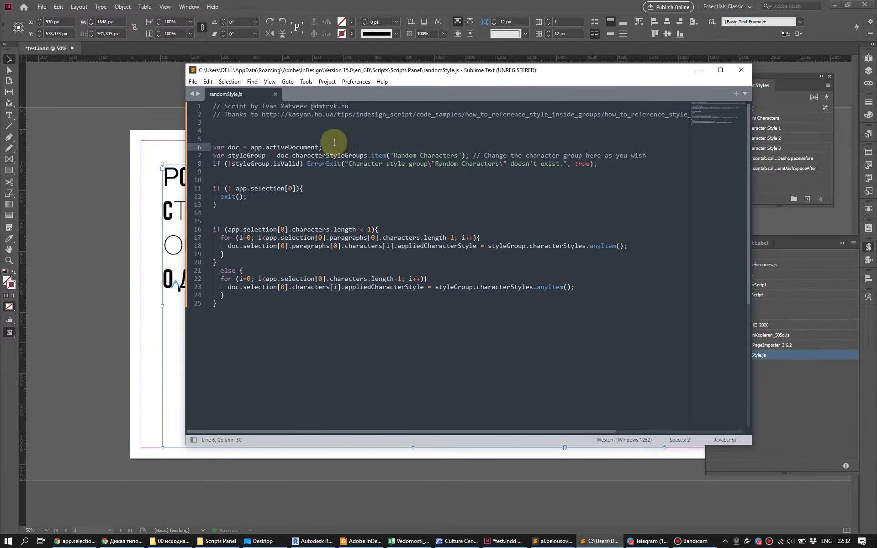
pyautogui.doubleClick(233, 147)
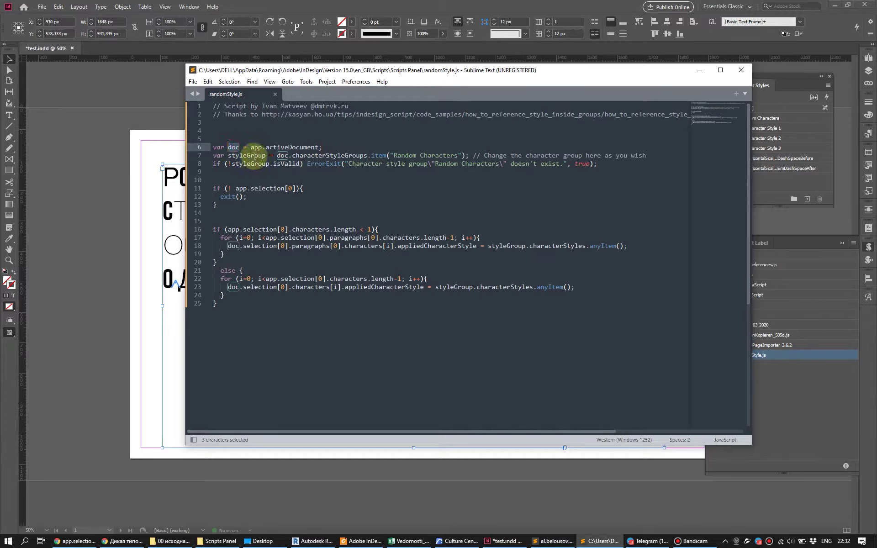
pyautogui.click(245, 156)
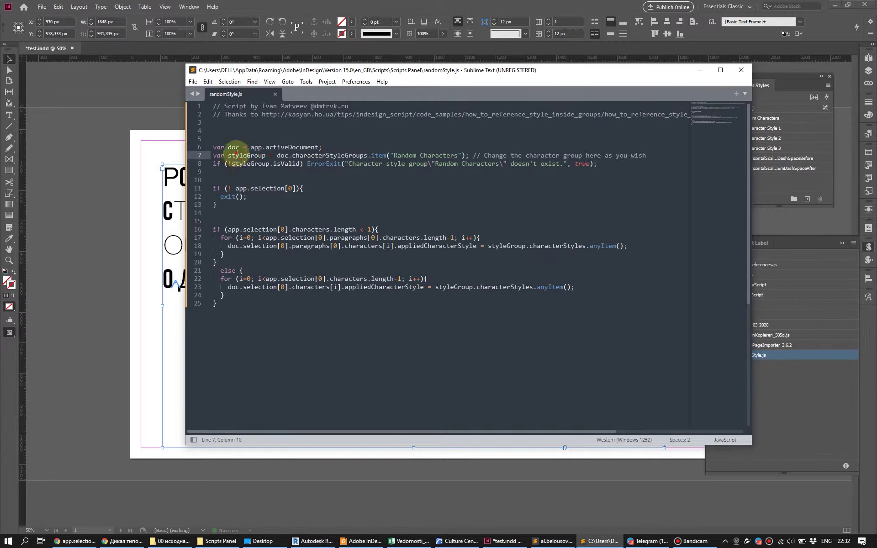
pyautogui.doubleClick(236, 155)
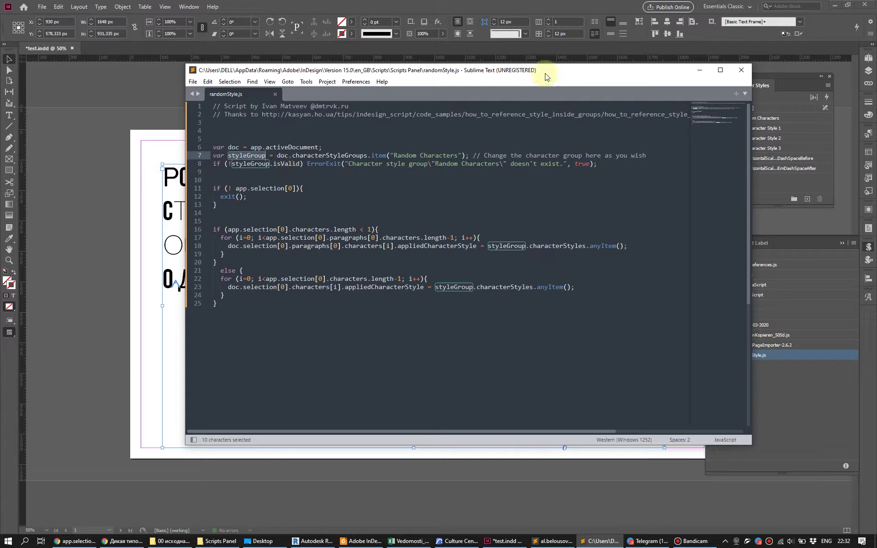
pyautogui.moveTo(546, 75); pyautogui.dragTo(472, 89)
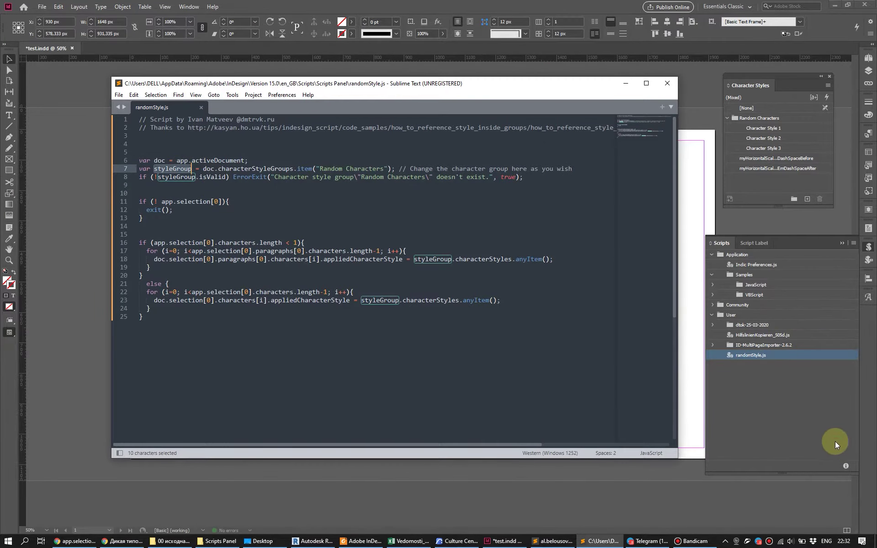
pyautogui.click(775, 369)
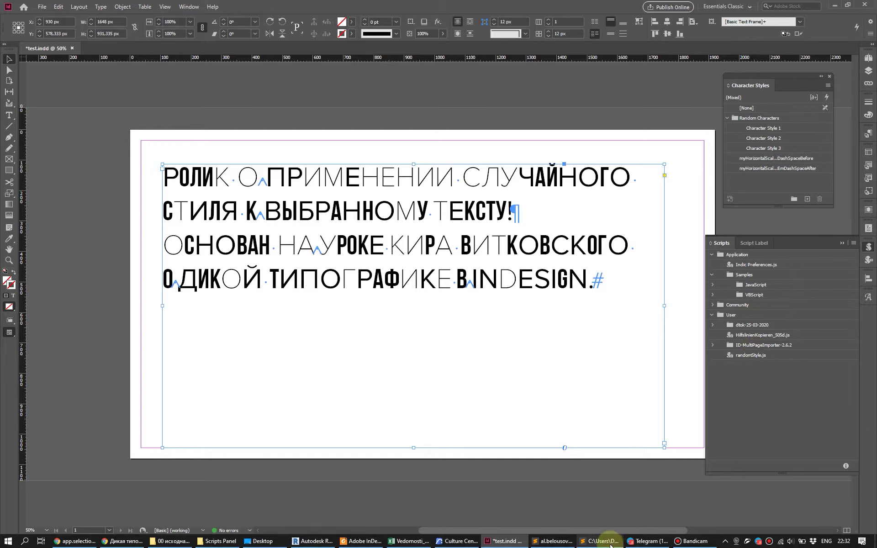
pyautogui.moveTo(610, 543)
pyautogui.click(604, 513)
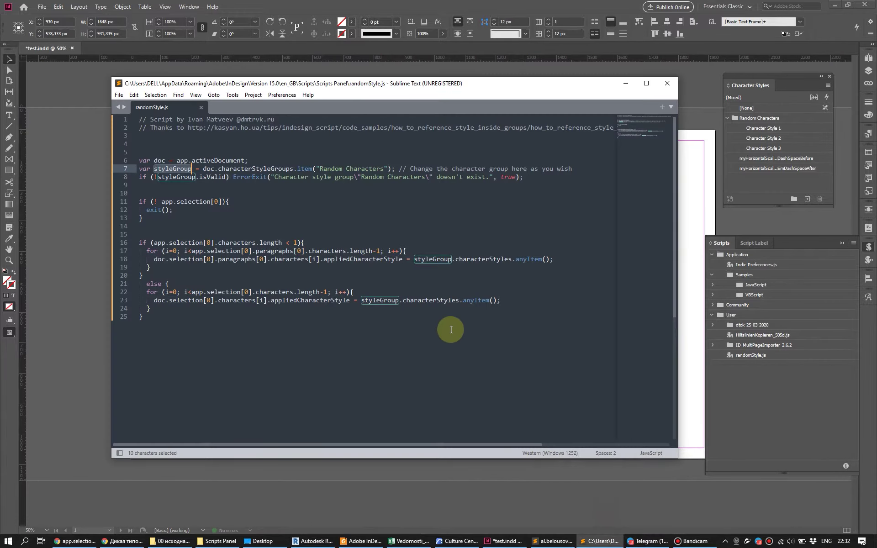
pyautogui.moveTo(204, 168); pyautogui.dragTo(391, 167)
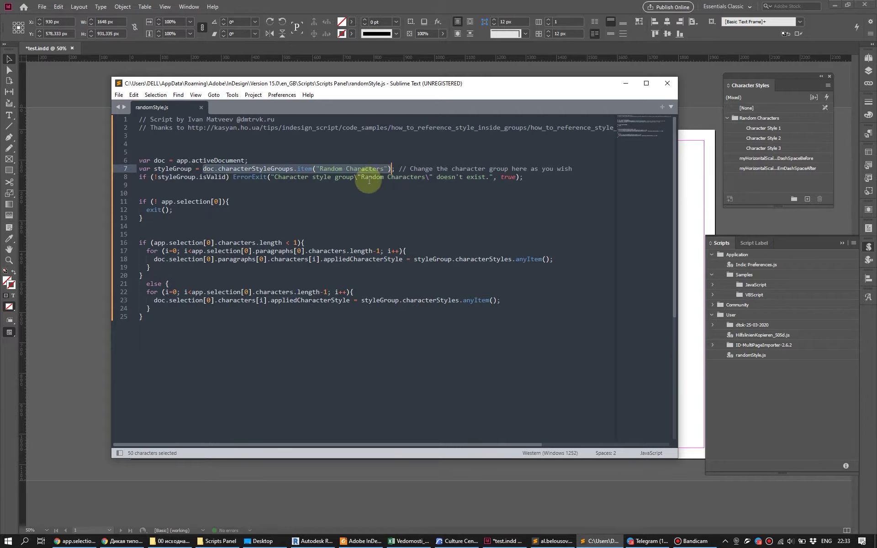
pyautogui.click(396, 170)
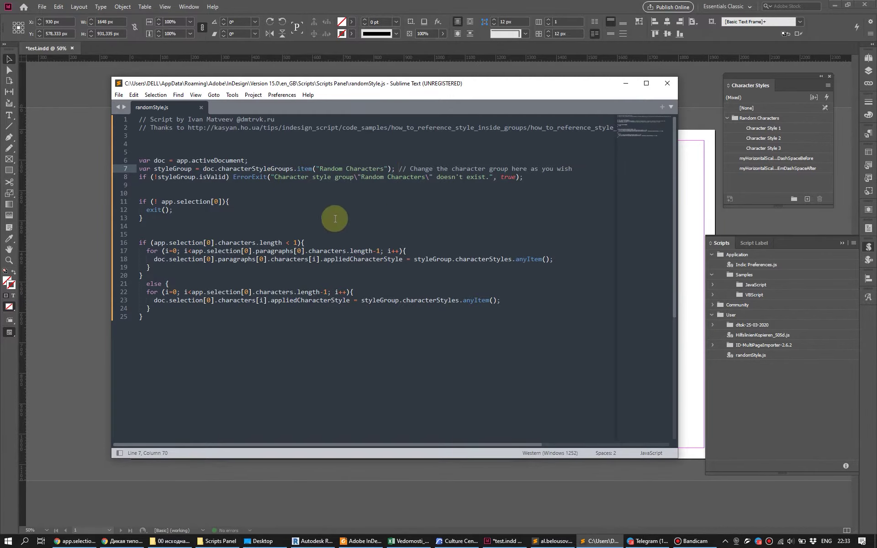
# Step: Examine the reference link in the script's second comment line and the condition that exits when nothing is selected
pyautogui.moveTo(189, 128); pyautogui.dragTo(411, 132)
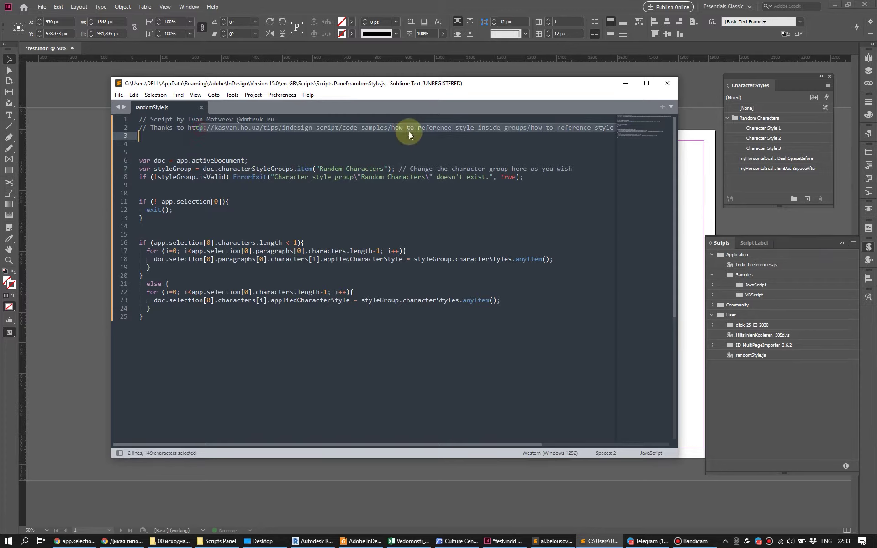
pyautogui.click(338, 212)
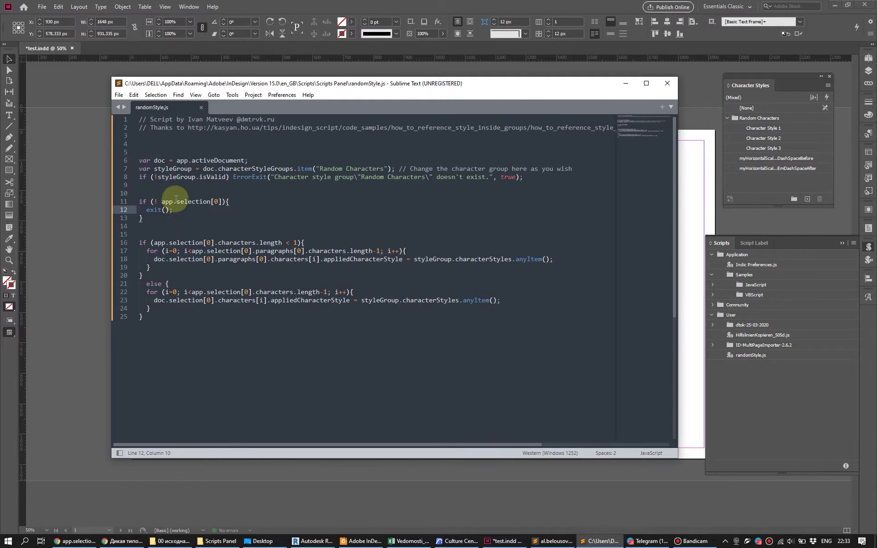
pyautogui.click(117, 202)
pyautogui.click(185, 218)
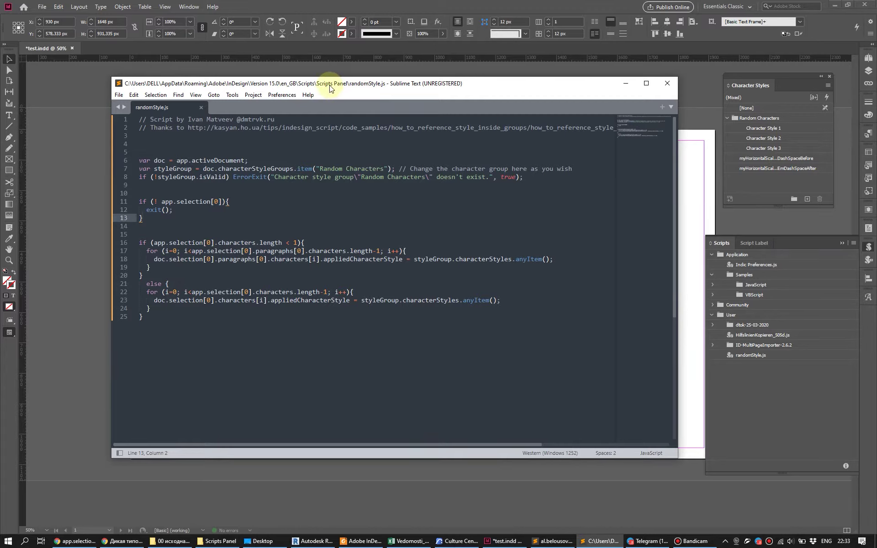
# Step: Switch to InDesign, place the text cursor inside "ВЫБРАННОМУ", and reselect the whole text frame
pyautogui.moveTo(330, 88); pyautogui.dragTo(340, 328)
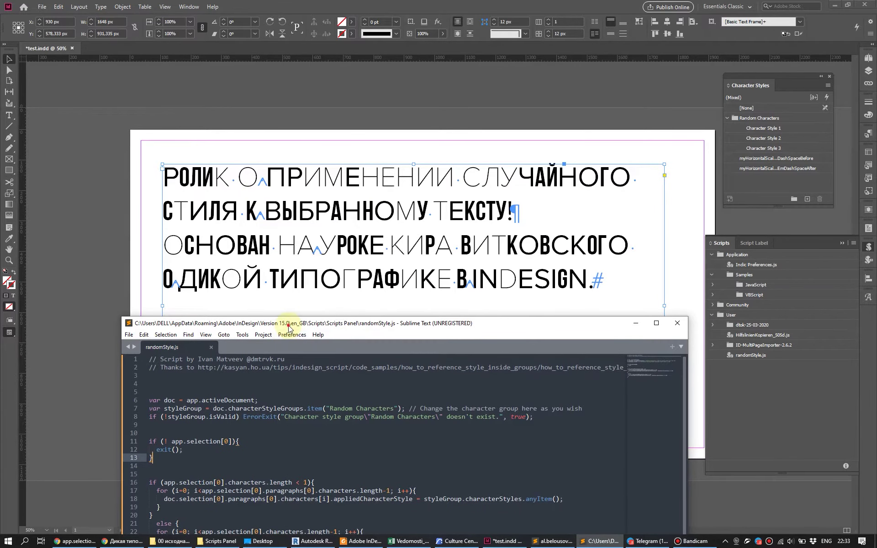
pyautogui.doubleClick(298, 211)
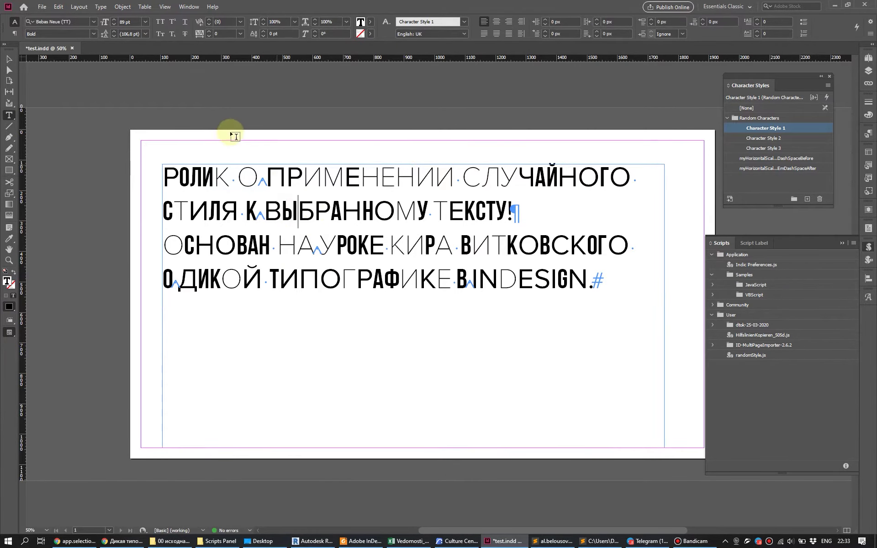
pyautogui.click(8, 59)
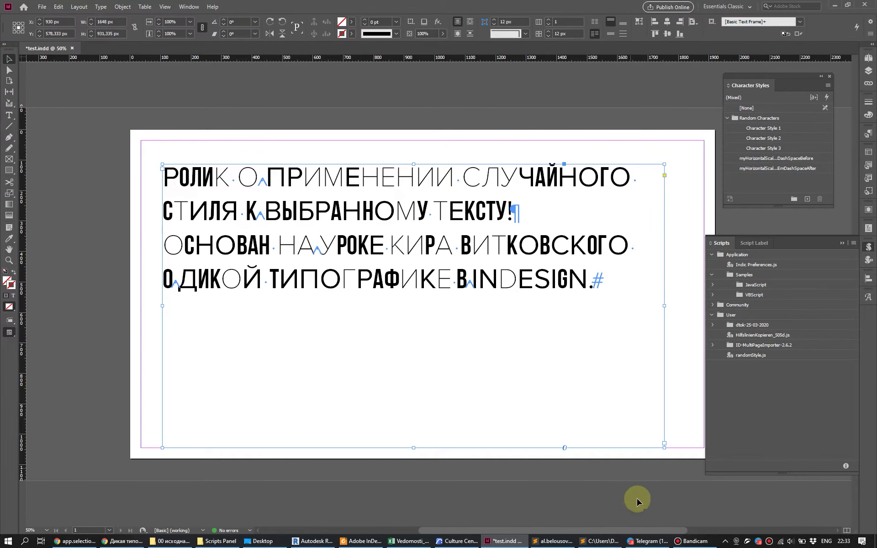
# Step: Switch to Sublime Text and examine the paragraph loop, its characters[i] and anyItem() parts, and the else loop of randomStyle.js
pyautogui.click(602, 542)
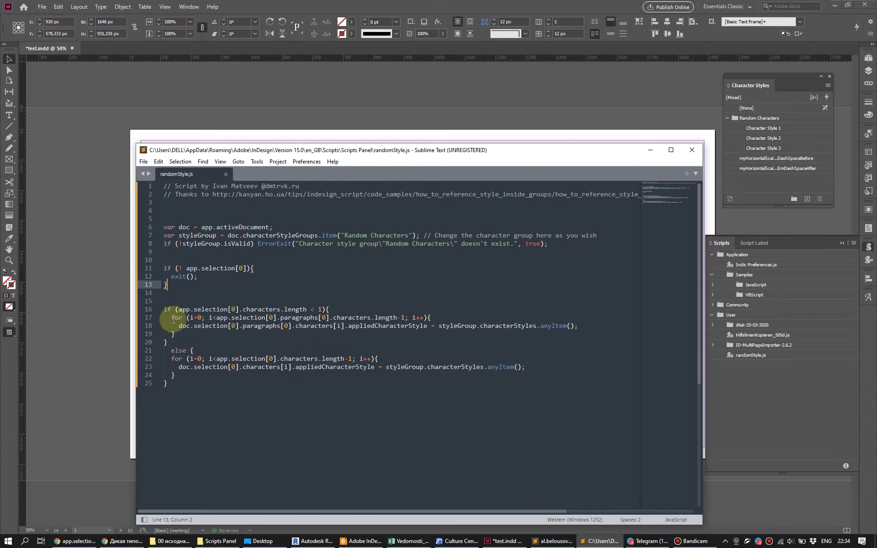
pyautogui.moveTo(167, 317); pyautogui.dragTo(174, 334)
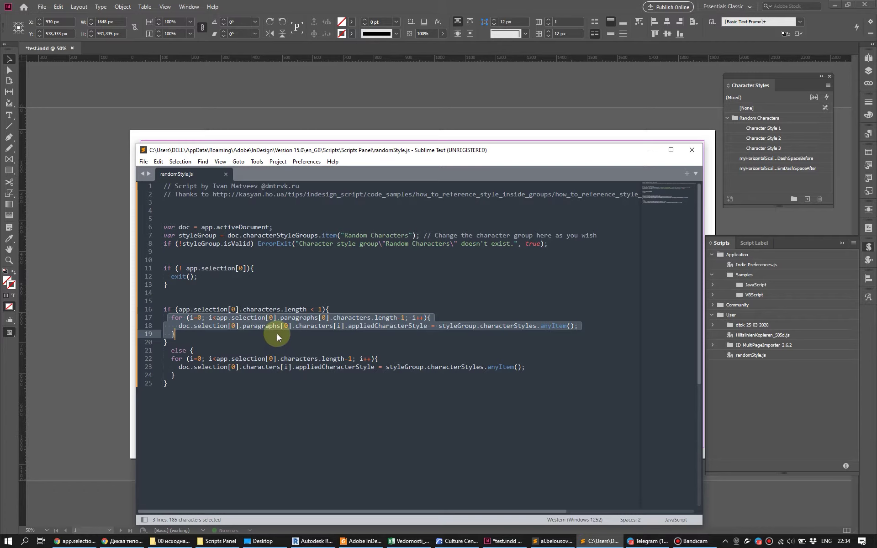
pyautogui.moveTo(344, 326); pyautogui.dragTo(295, 325)
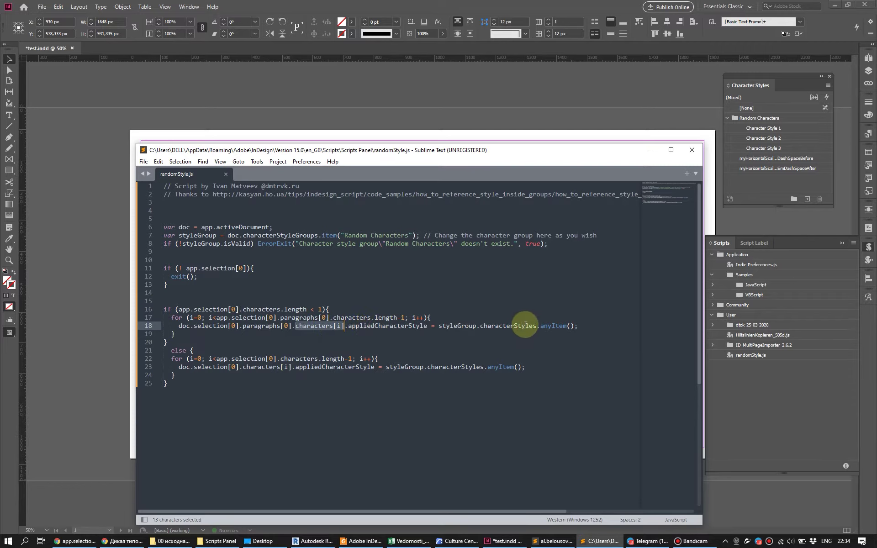
pyautogui.doubleClick(556, 325)
pyautogui.click(238, 358)
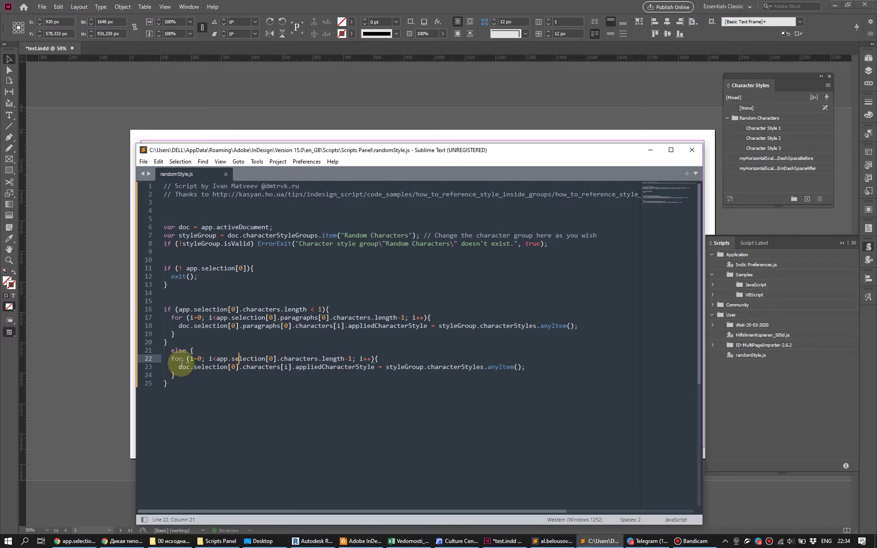
pyautogui.moveTo(286, 151); pyautogui.dragTo(395, 90)
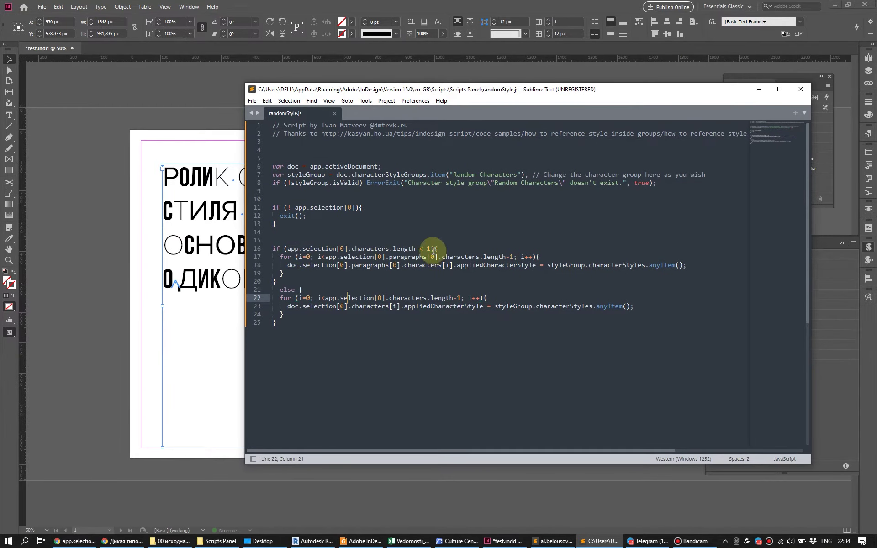
# Step: Remove the "-1" after characters.length in the else branch's for loop of randomStyle.js and save the script
pyautogui.click(431, 248)
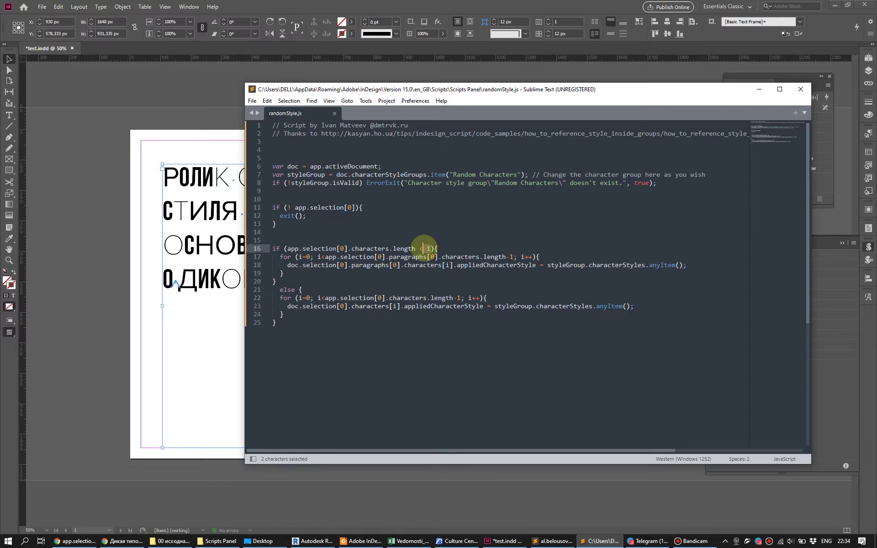
pyautogui.click(306, 307)
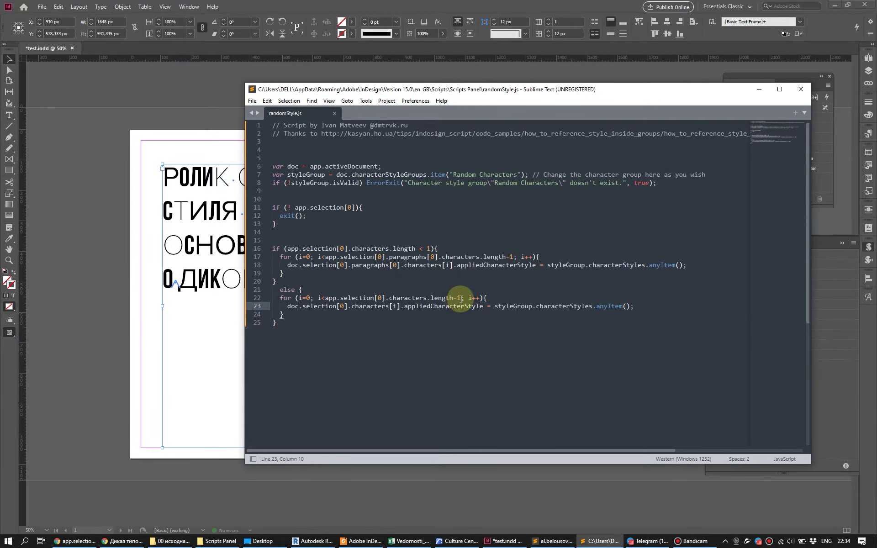
pyautogui.click(461, 299)
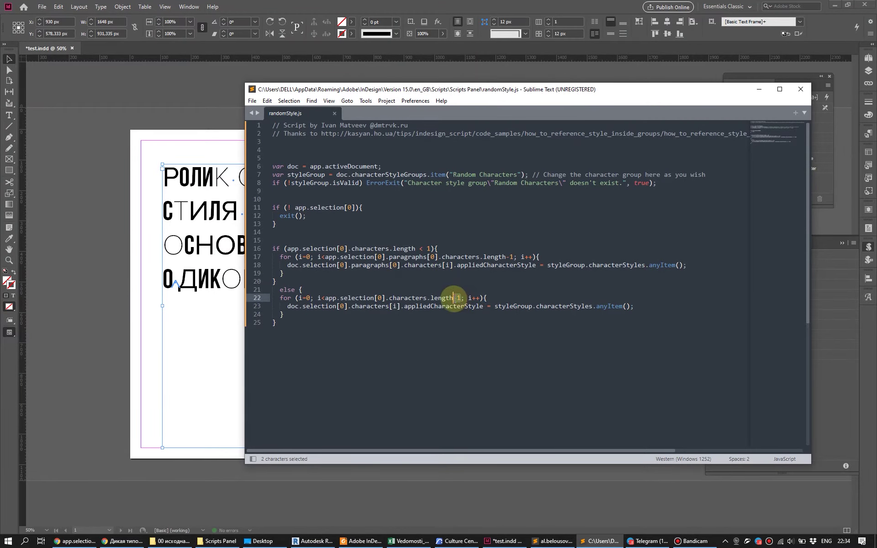
pyautogui.press('BackSpace')
pyautogui.press('BackSpace')
pyautogui.hotkey('ctrl', 's')
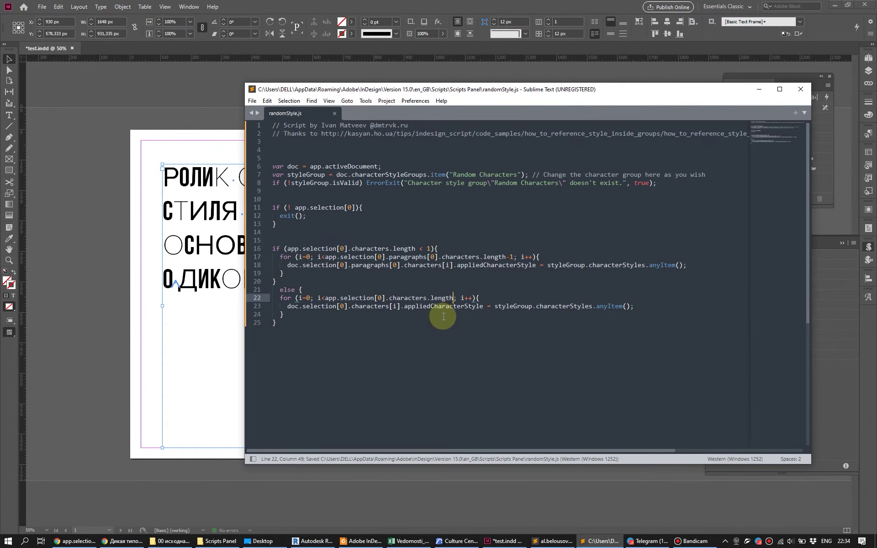
# Step: Switch to InDesign, select the text from after "СТИЛЯ" through the final period, and run randomStyle.js on it
pyautogui.moveTo(510, 94); pyautogui.dragTo(455, 98)
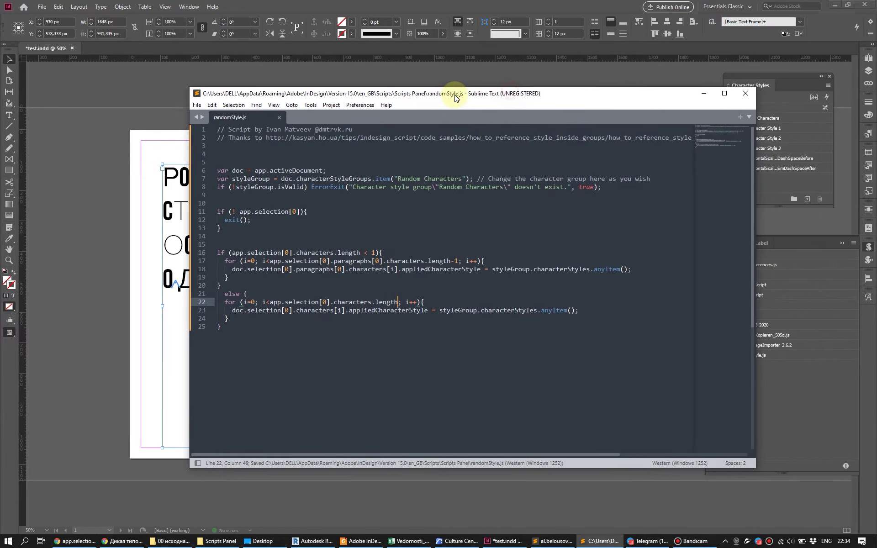
pyautogui.click(187, 269)
pyautogui.click(184, 274)
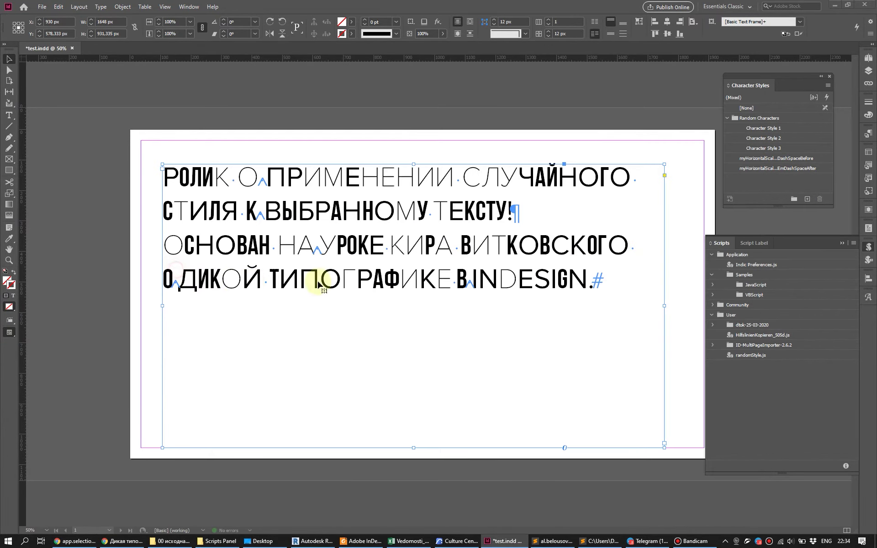
pyautogui.moveTo(594, 281); pyautogui.dragTo(239, 211)
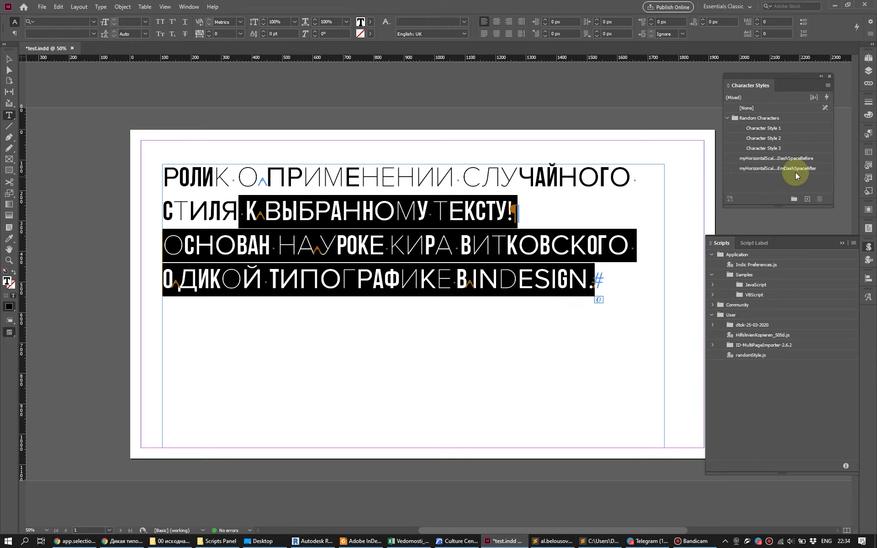
pyautogui.doubleClick(740, 357)
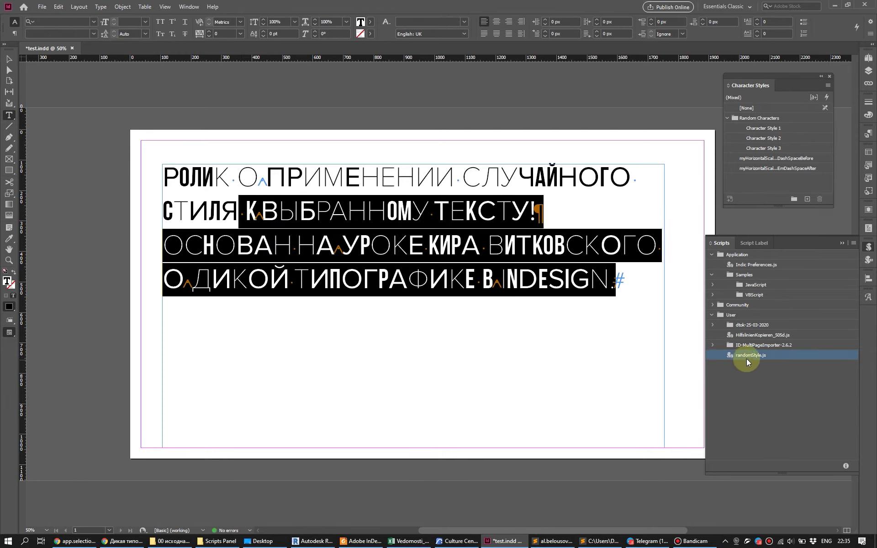
# Step: Select all the text in both paragraphs and run randomStyle.js on the selection
pyautogui.click(622, 286)
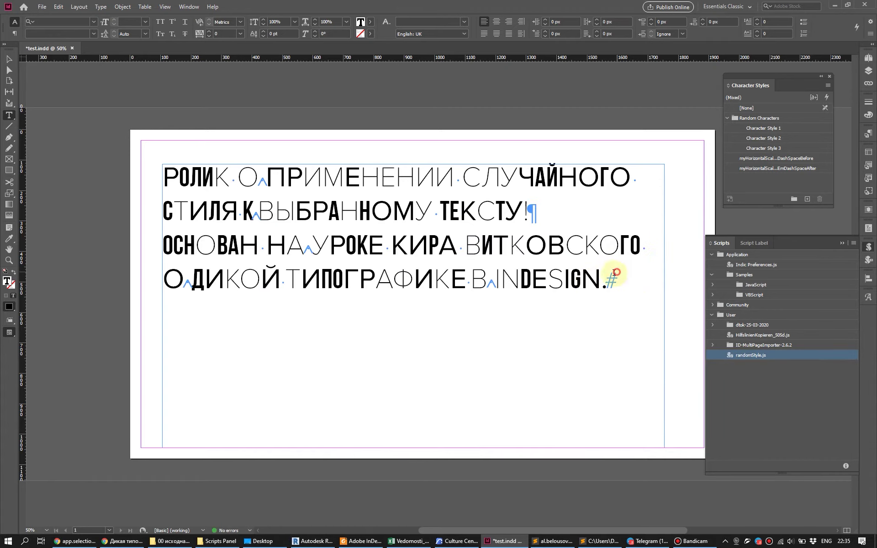
pyautogui.tripleClick(320, 215)
pyautogui.keyDown('shift'); pyautogui.click(622, 283); pyautogui.keyUp('shift')
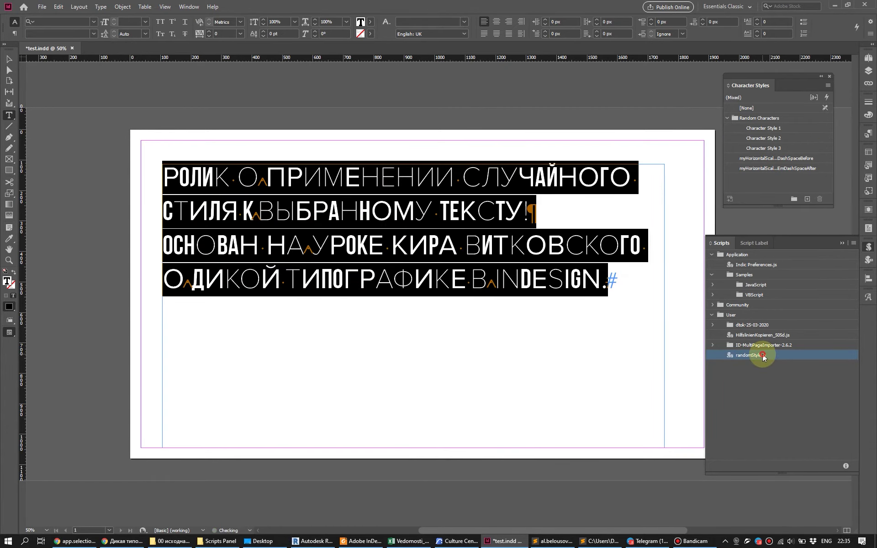
pyautogui.doubleClick(763, 356)
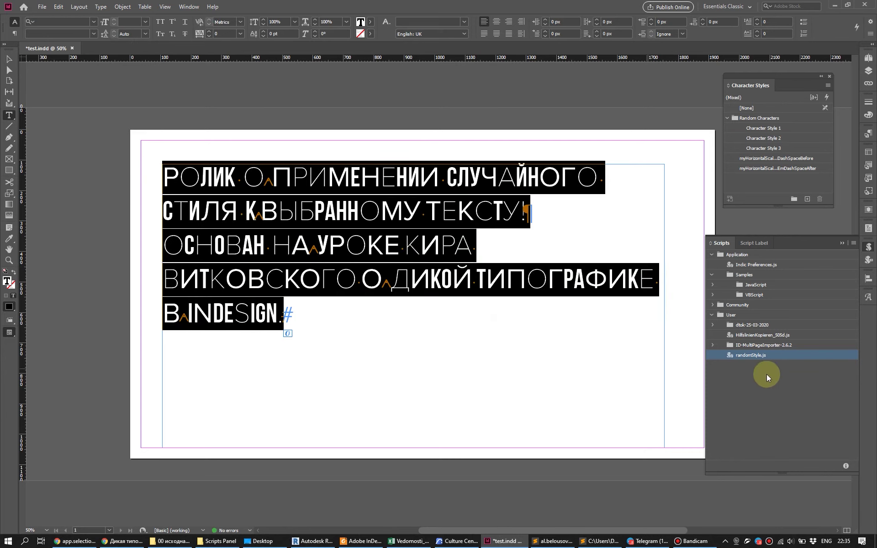
# Step: Run randomStyle.js with only the text cursor placed in the text, and switch to the Selection tool
pyautogui.click(509, 241)
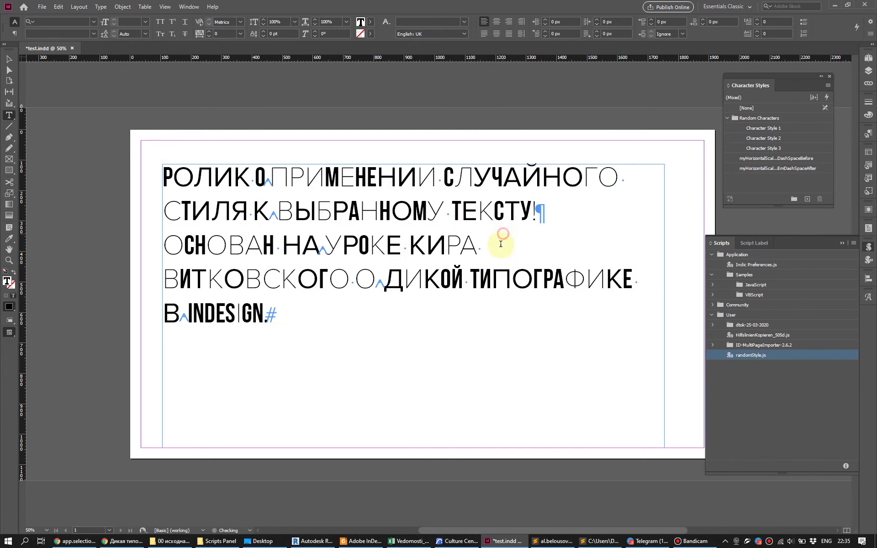
pyautogui.doubleClick(774, 357)
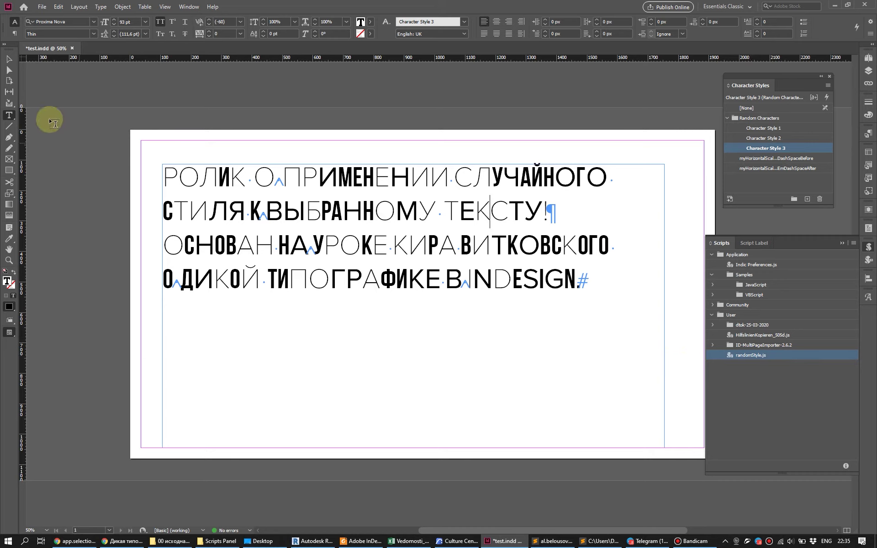
pyautogui.click(8, 59)
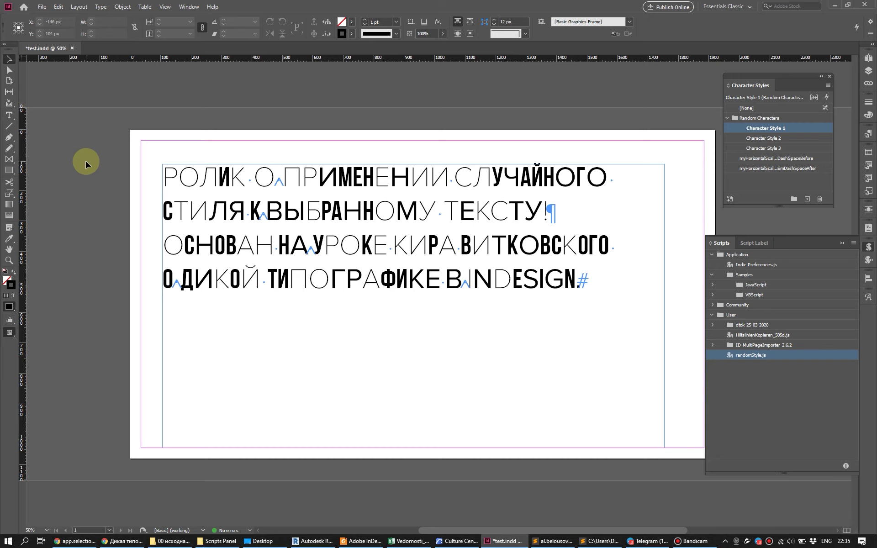